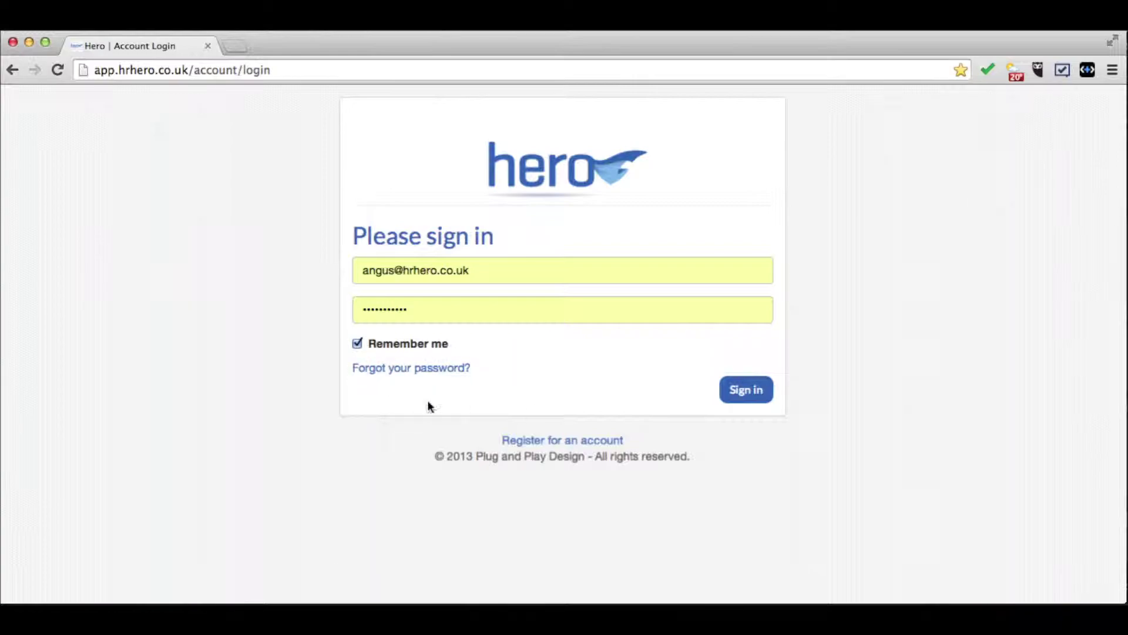
Sign in with the saved account credentials and look through the full task list on the dashboard.
{"action": "left_click", "coordinate": [762, 400]}
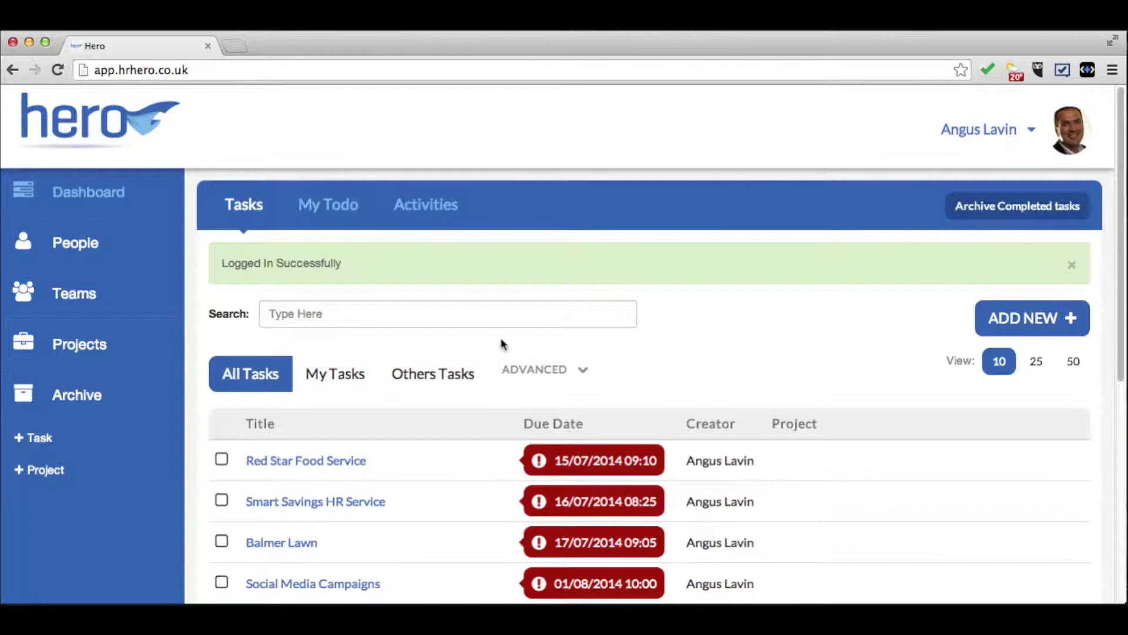
{"action": "scroll", "coordinate": [502, 343], "scroll_direction": "down", "scroll_amount": 1}
{"action": "scroll", "coordinate": [502, 343], "scroll_direction": "down", "scroll_amount": 10}
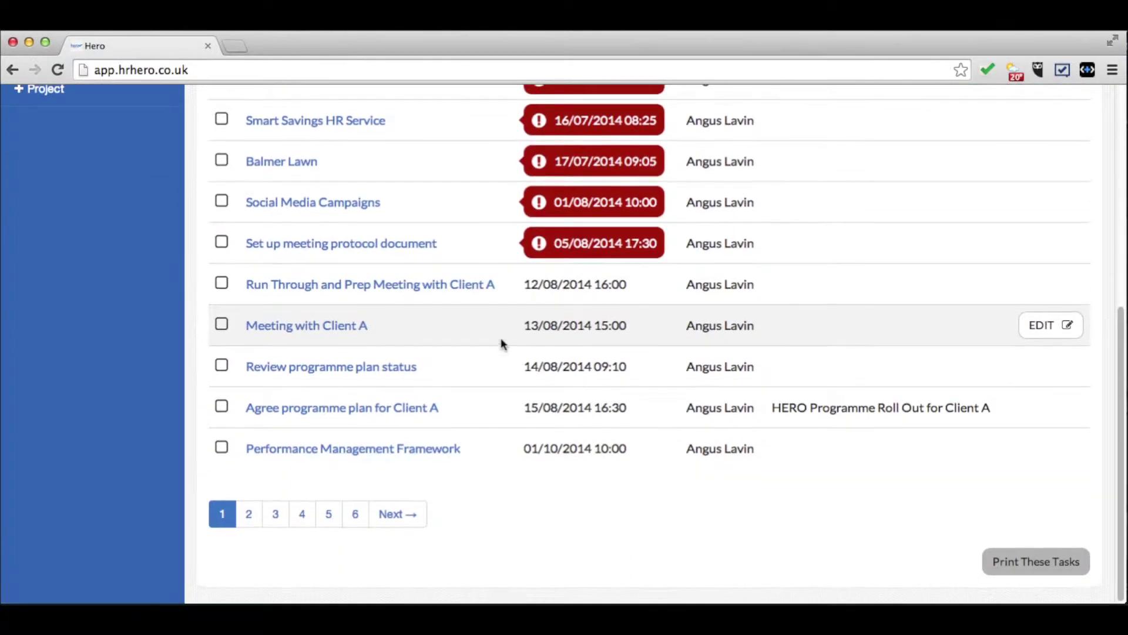
{"action": "scroll", "coordinate": [501, 343], "scroll_direction": "up", "scroll_amount": 7}
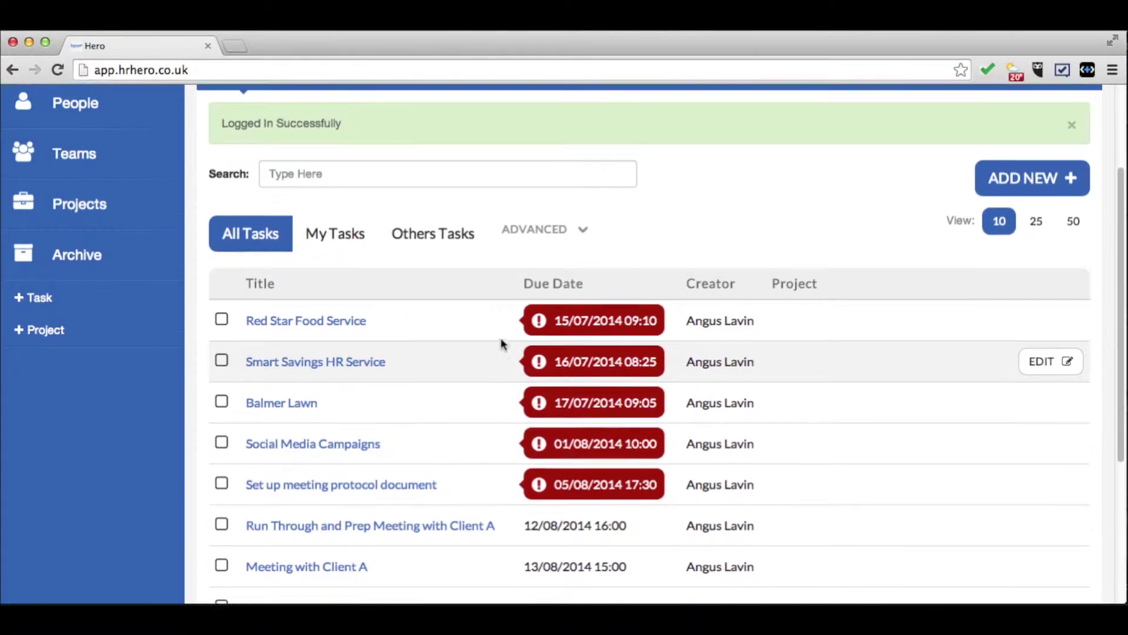
{"action": "scroll", "coordinate": [501, 343], "scroll_direction": "up", "scroll_amount": 3}
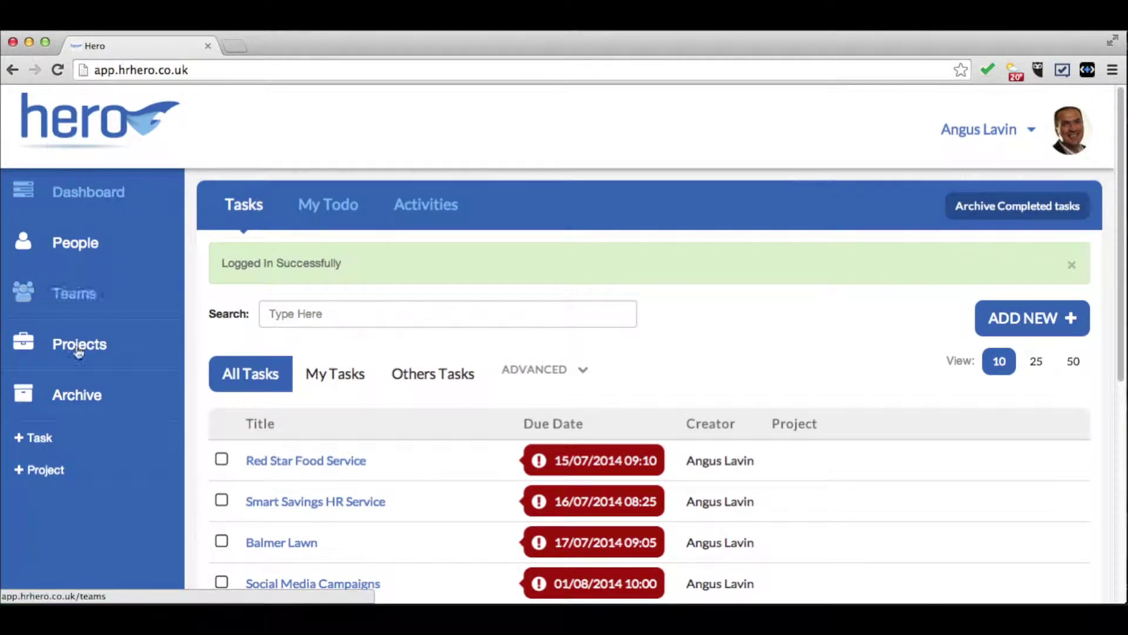
{"action": "scroll", "coordinate": [573, 389], "scroll_direction": "down", "scroll_amount": 10}
{"action": "scroll", "coordinate": [573, 389], "scroll_direction": "up", "scroll_amount": 8}
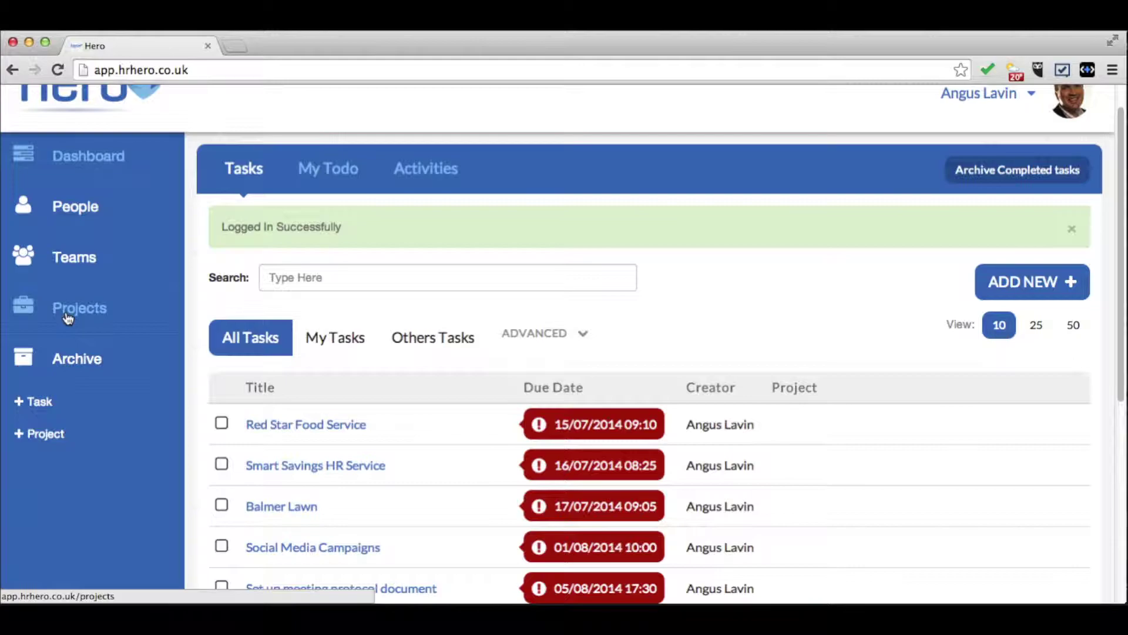
Open the personal to-do list and review its incomplete tasks and the profile's task summary.
{"action": "left_click", "coordinate": [332, 170]}
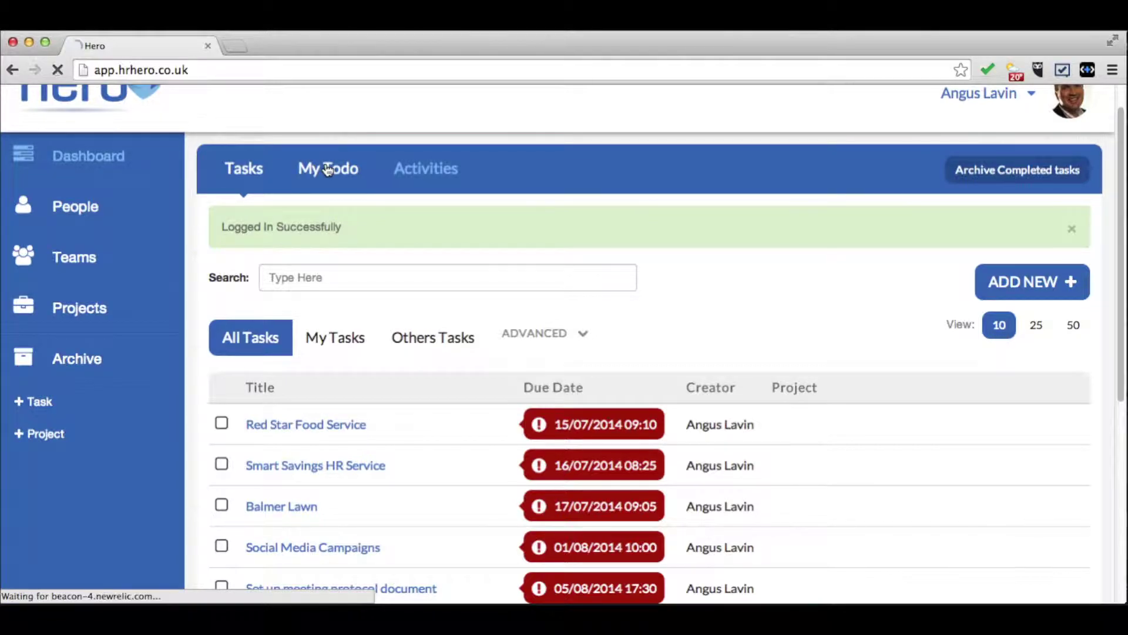
{"action": "scroll", "coordinate": [715, 322], "scroll_direction": "down", "scroll_amount": 5}
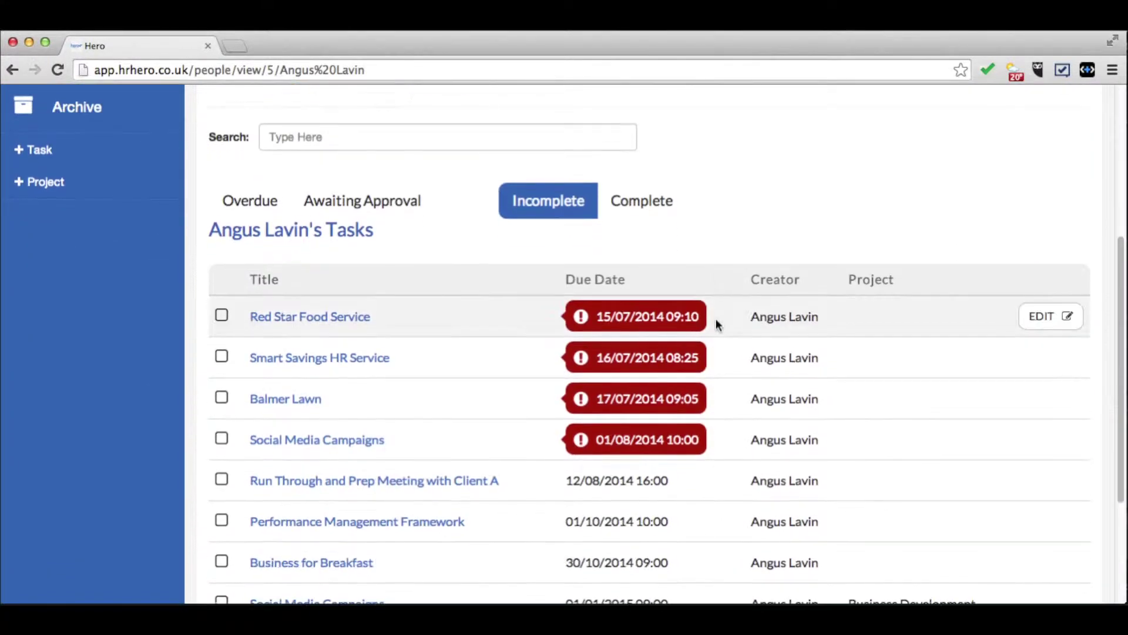
{"action": "scroll", "coordinate": [717, 322], "scroll_direction": "down", "scroll_amount": 3}
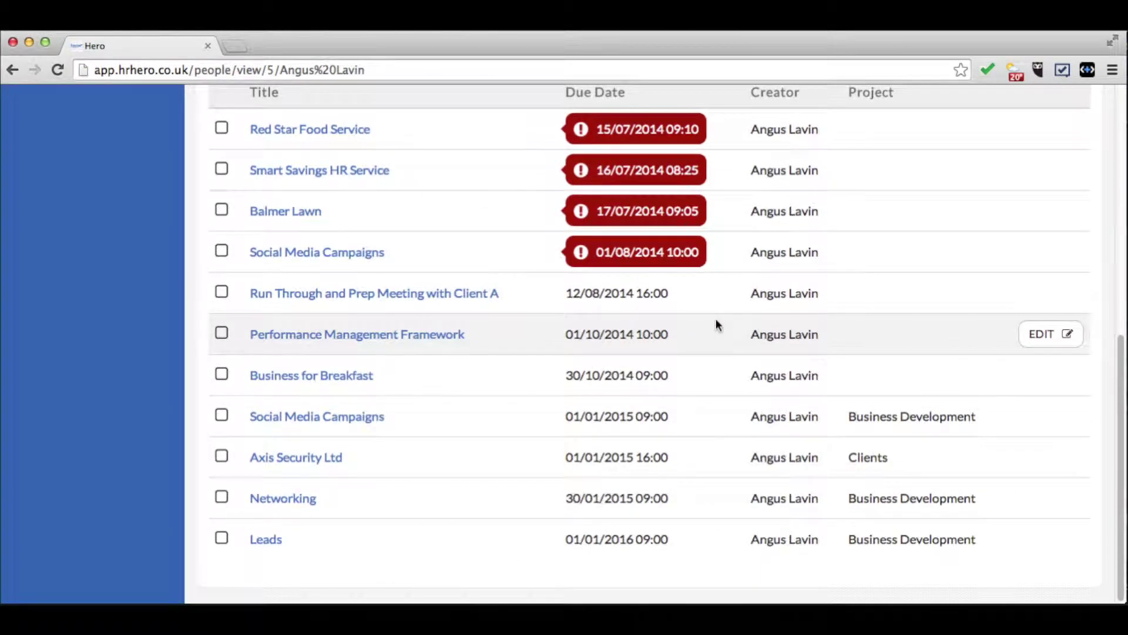
{"action": "scroll", "coordinate": [716, 323], "scroll_direction": "up", "scroll_amount": 8}
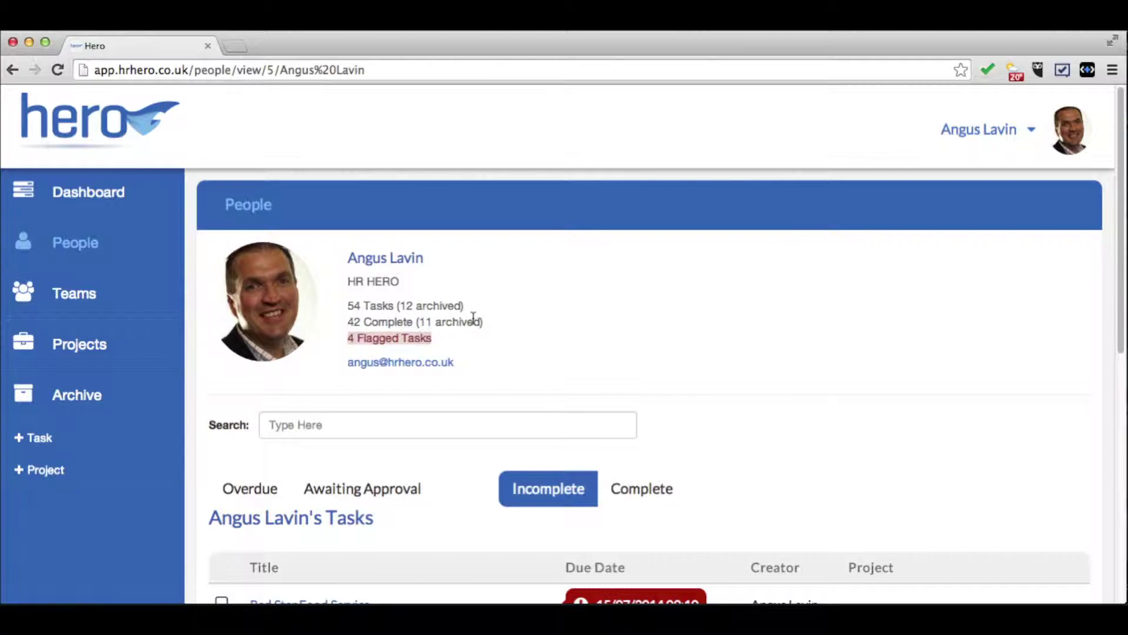
Open the Activities feed from the dashboard and look through the recent activity entries.
{"action": "left_click", "coordinate": [89, 195]}
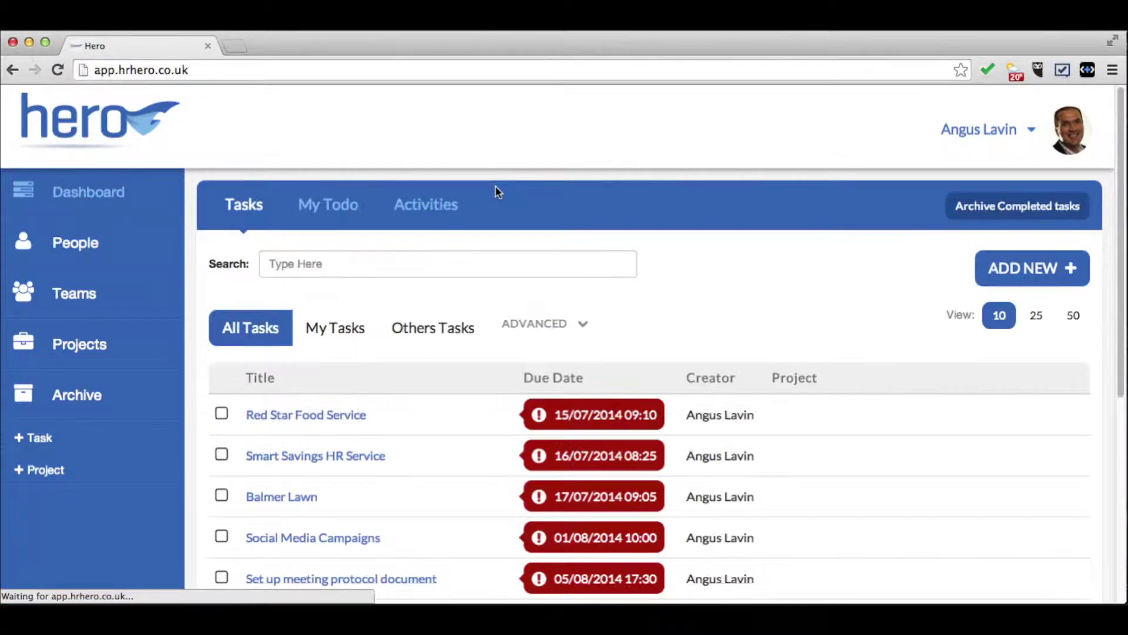
{"action": "left_click", "coordinate": [415, 213]}
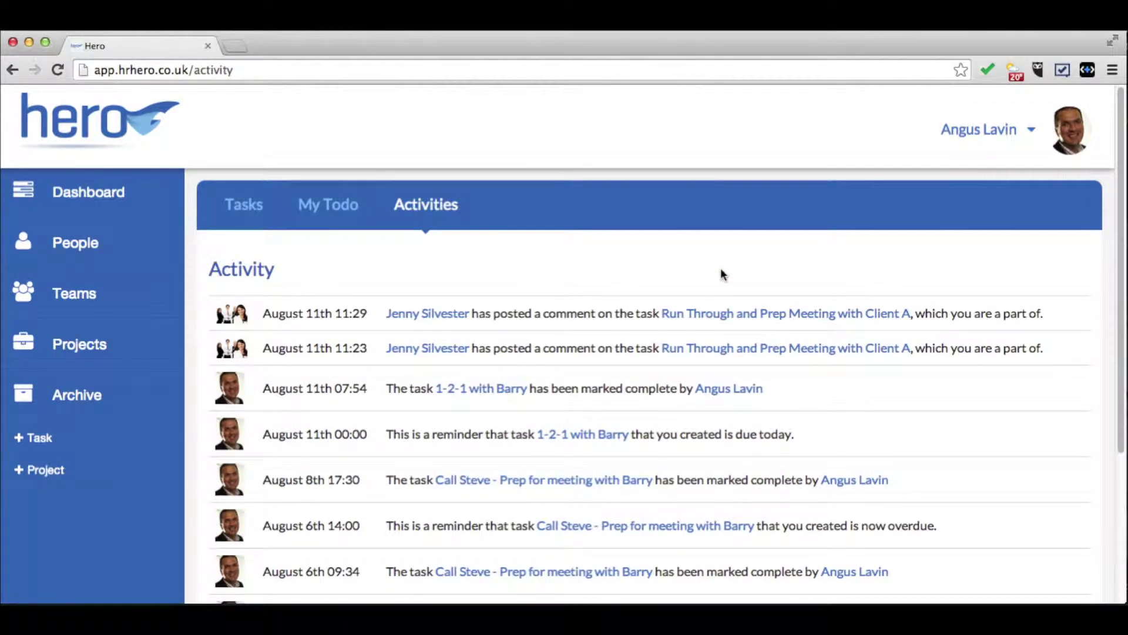
{"action": "scroll", "coordinate": [720, 267], "scroll_direction": "down", "scroll_amount": 3}
{"action": "scroll", "coordinate": [721, 270], "scroll_direction": "up", "scroll_amount": 5}
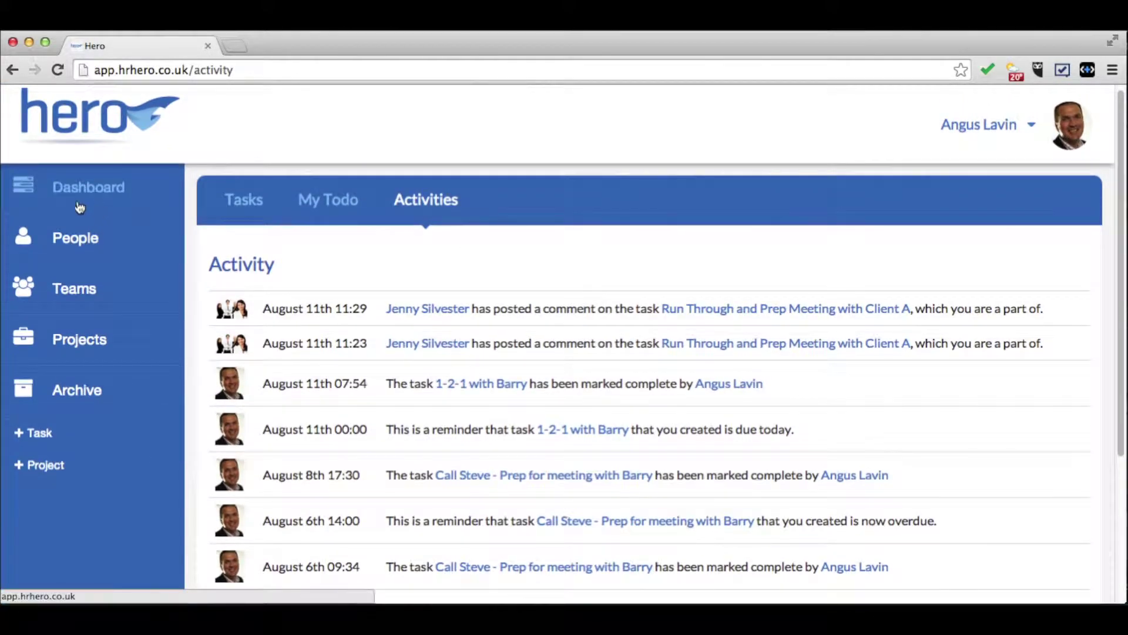
Return to the dashboard and look over the list of all tasks again.
{"action": "left_click", "coordinate": [72, 204]}
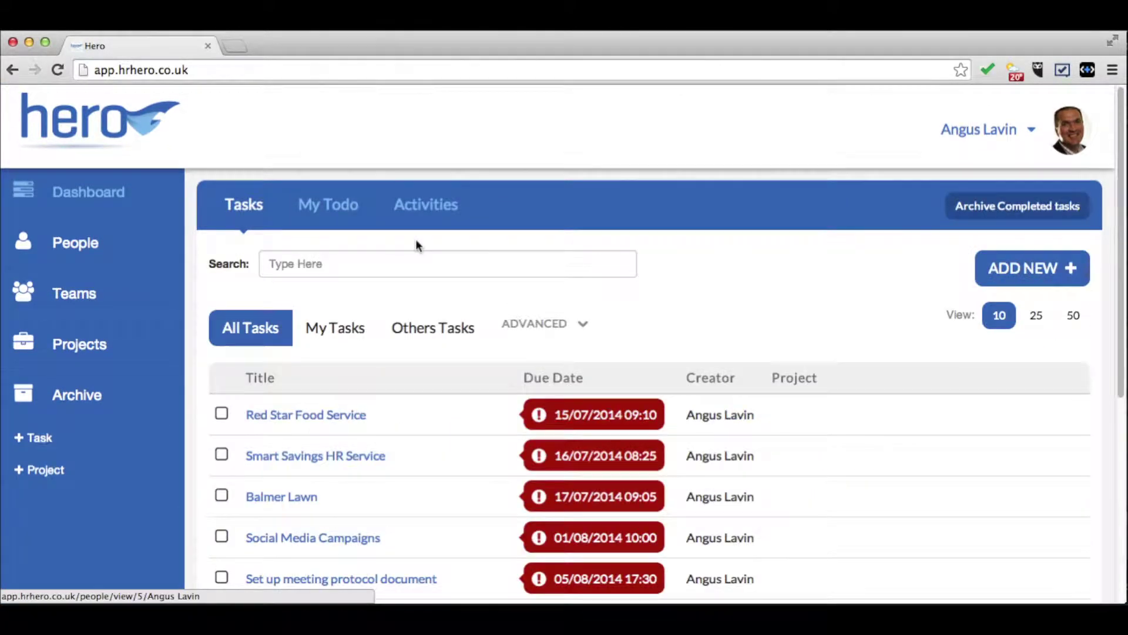
{"action": "scroll", "coordinate": [417, 245], "scroll_direction": "down", "scroll_amount": 4}
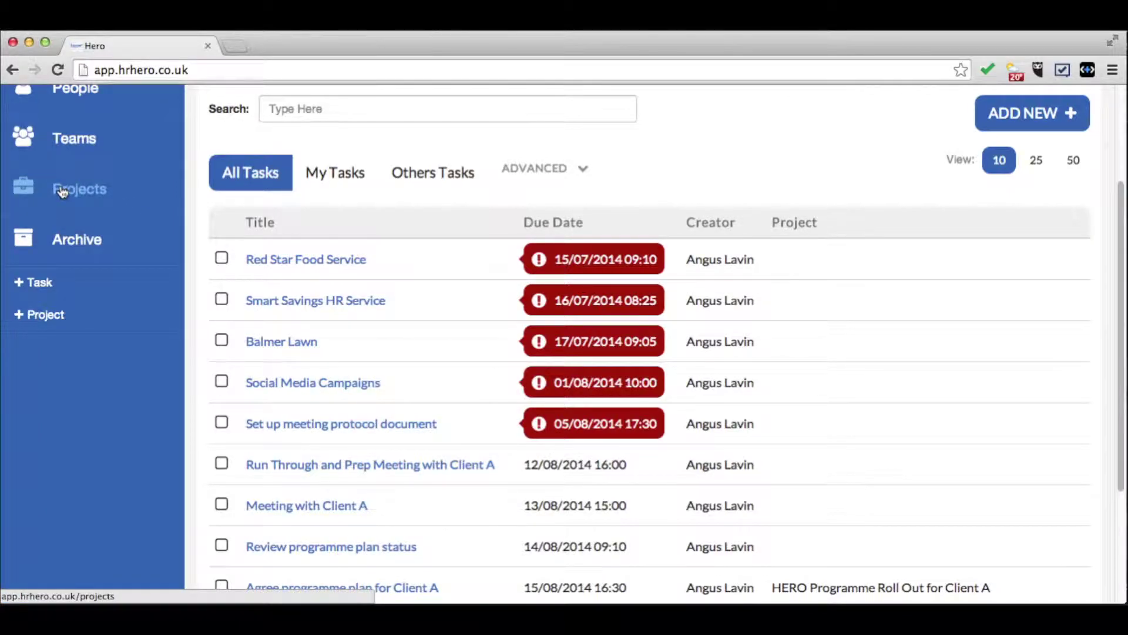
{"action": "scroll", "coordinate": [62, 191], "scroll_direction": "up", "scroll_amount": 4}
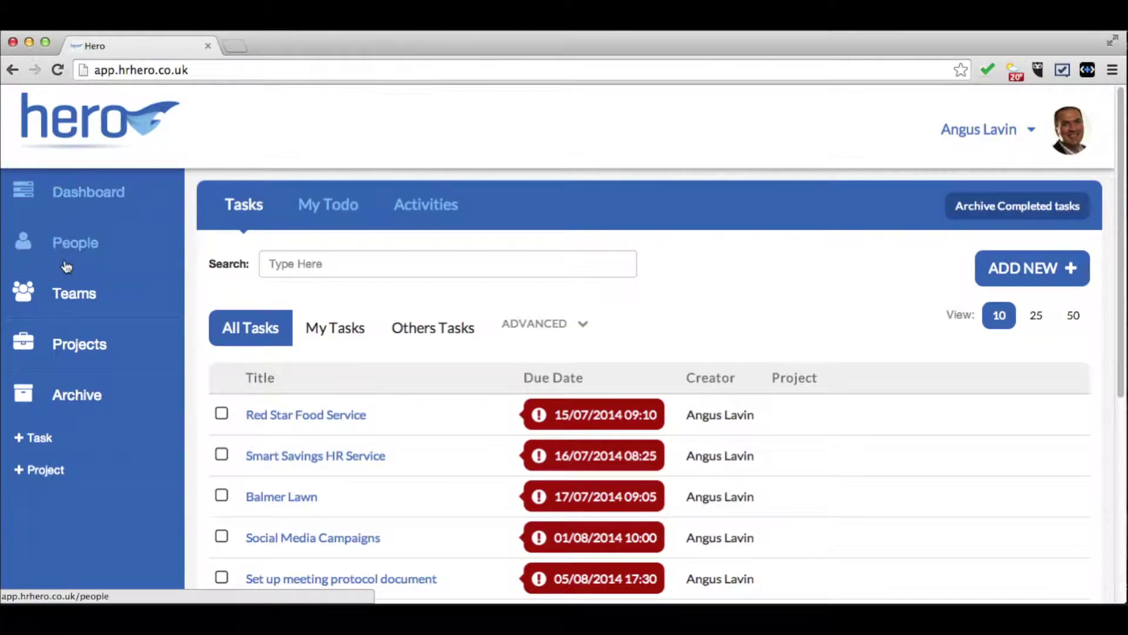
Open the projects overview, check the projects belonged to, and return to the list of own projects.
{"action": "left_click", "coordinate": [99, 349]}
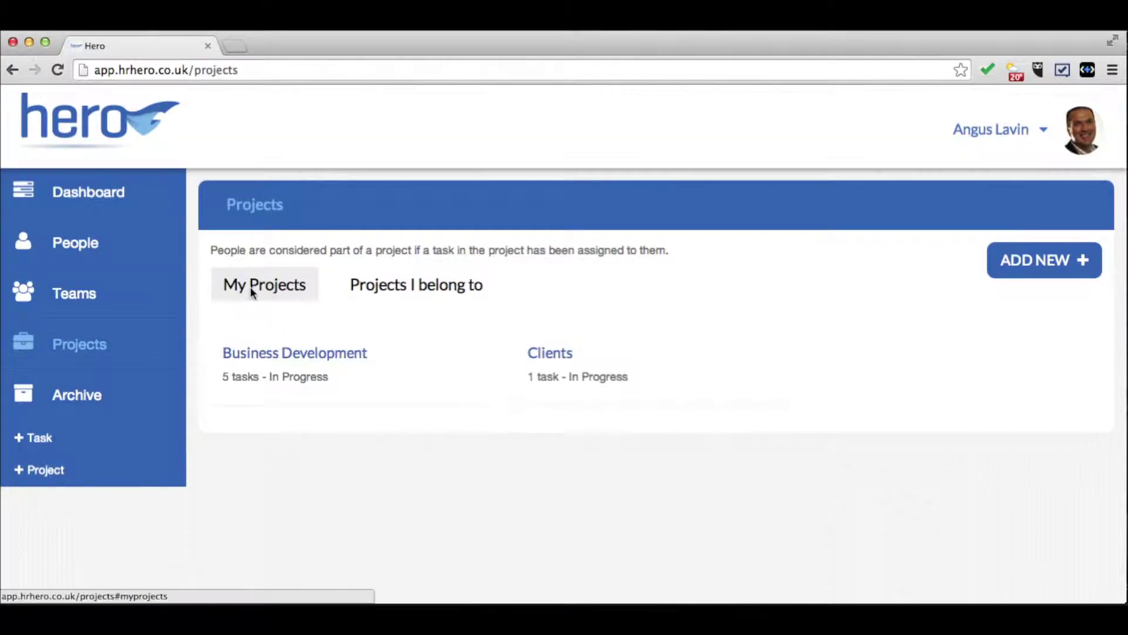
{"action": "left_click", "coordinate": [423, 294]}
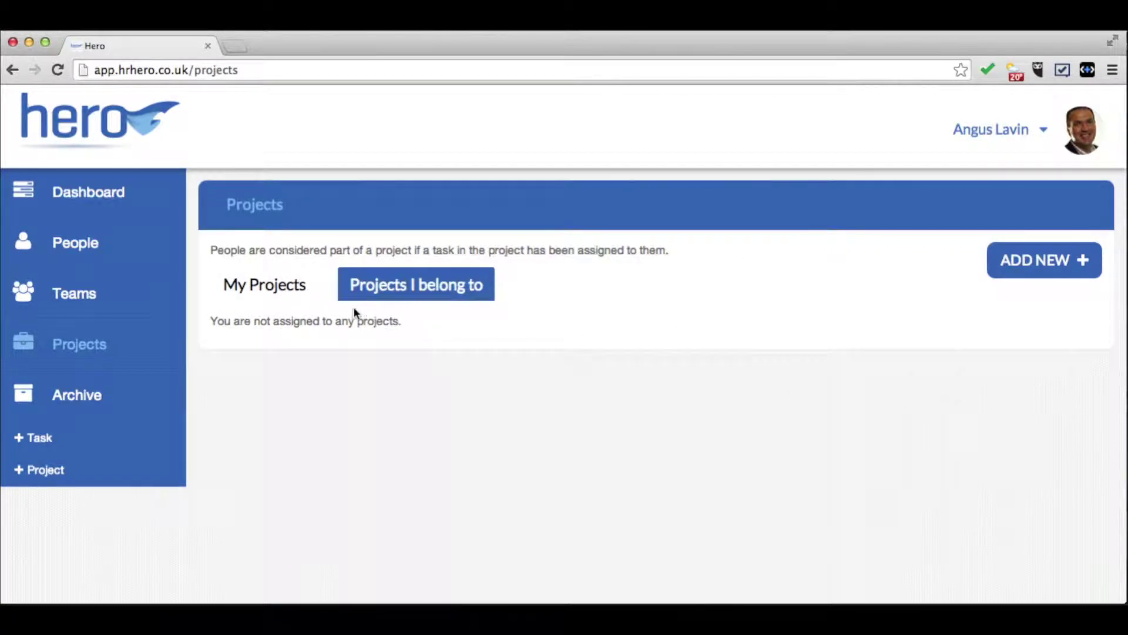
{"action": "left_click", "coordinate": [280, 292]}
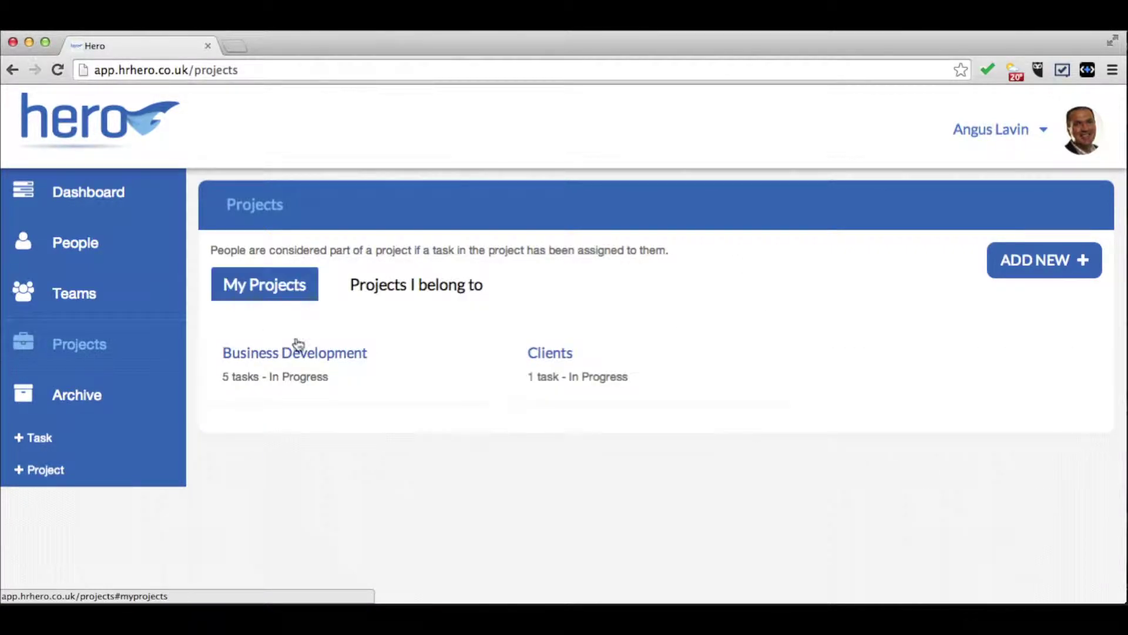
Create a new project named "Roll out HERO for Client A".
{"action": "left_click", "coordinate": [1086, 265]}
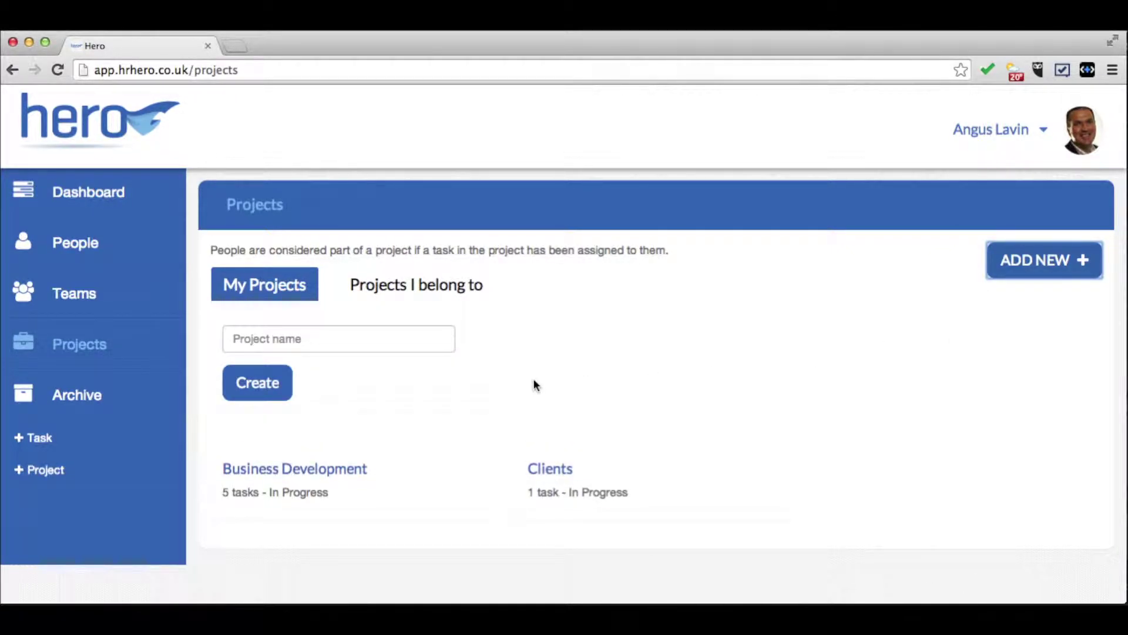
{"action": "left_click", "coordinate": [297, 336]}
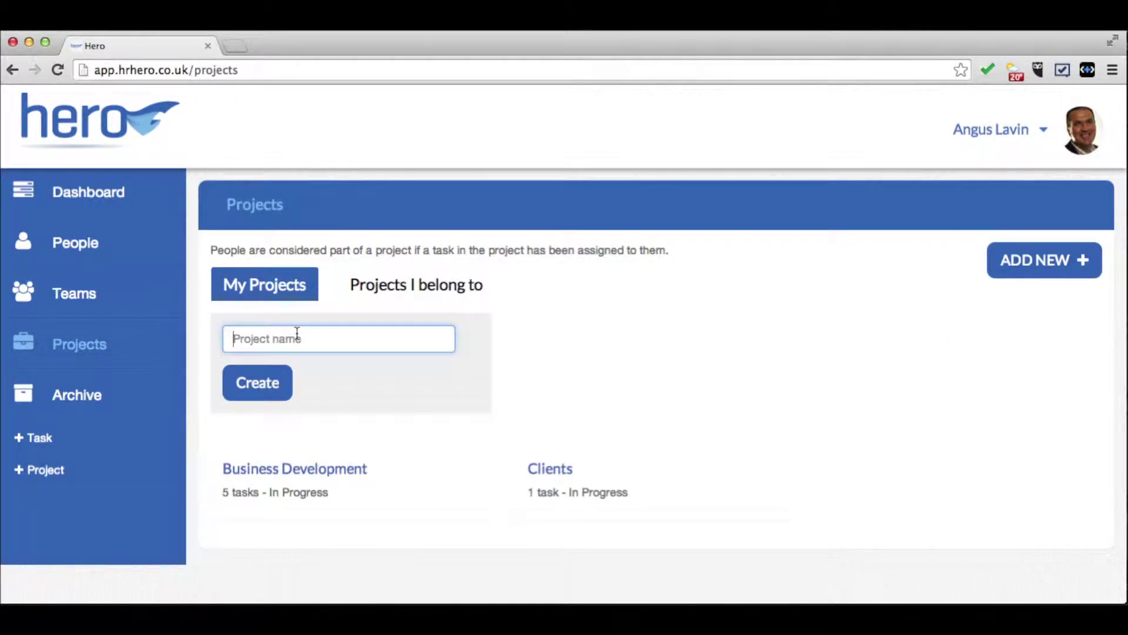
{"action": "type", "text": "Roll out HERO for Client A"}
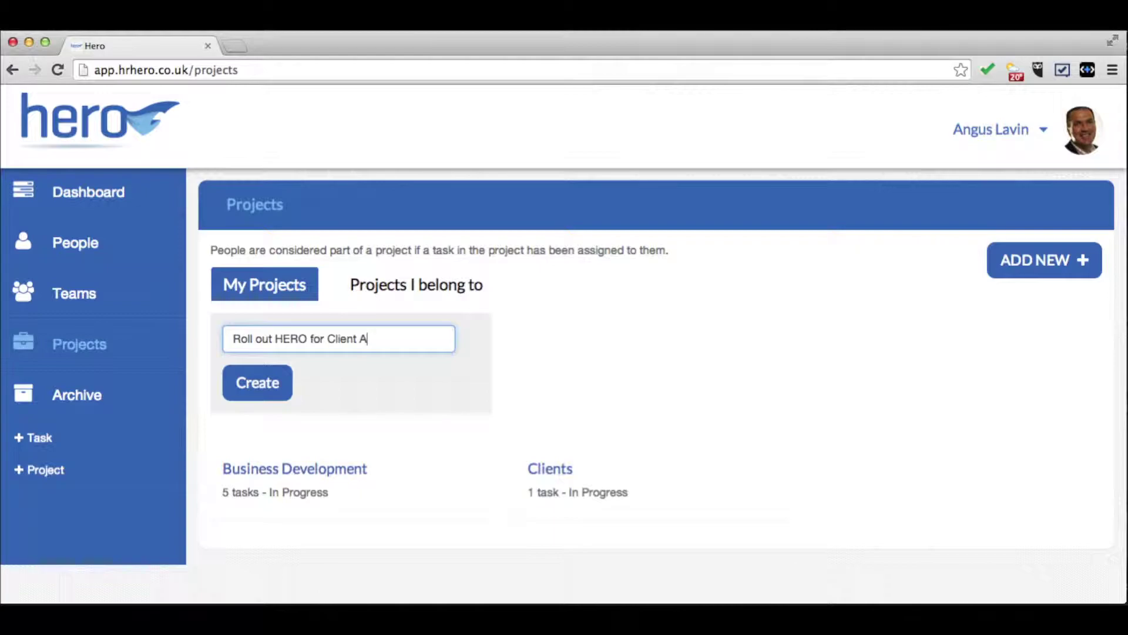
{"action": "left_click", "coordinate": [249, 386]}
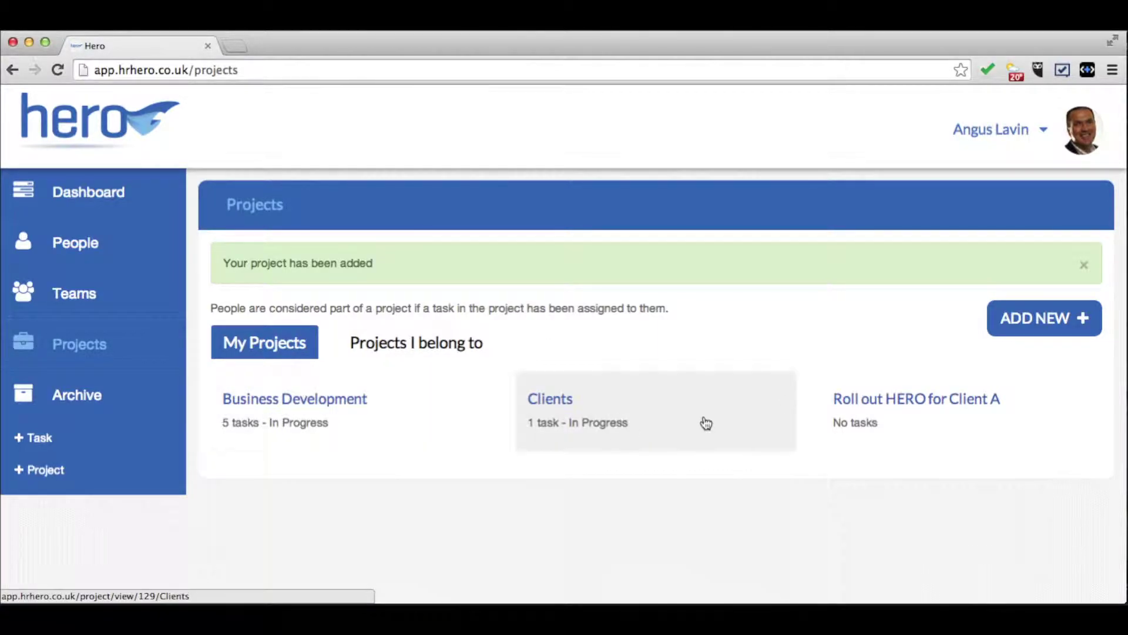
Open the "Roll out HERO for Client A" project and review its description, attached files, tasks and comments sections.
{"action": "left_click", "coordinate": [914, 413]}
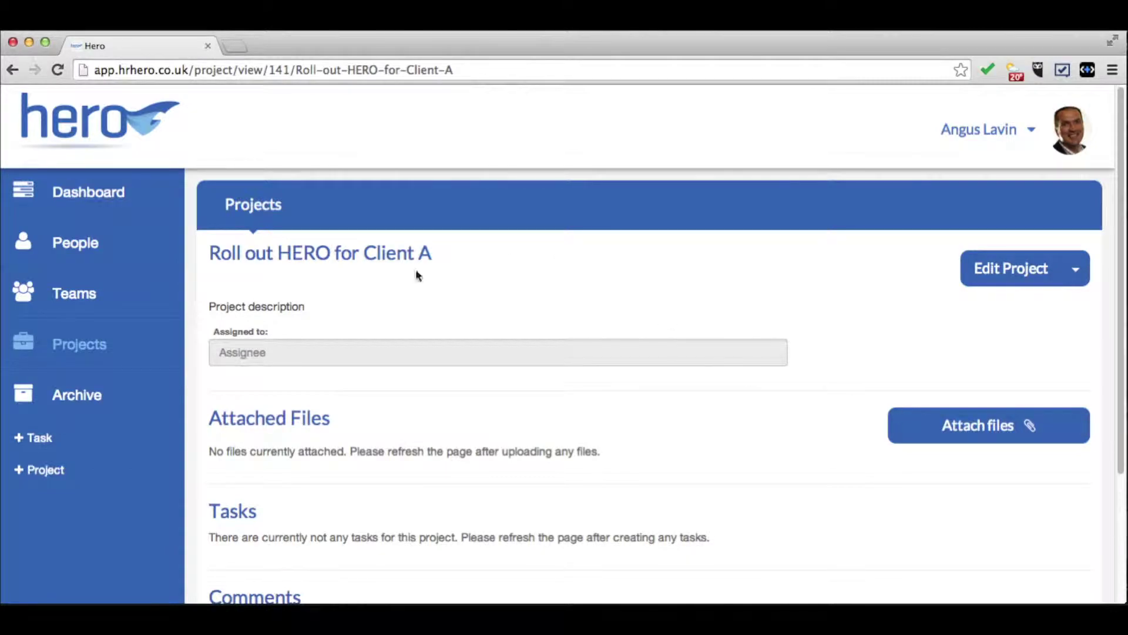
{"action": "scroll", "coordinate": [435, 414], "scroll_direction": "down", "scroll_amount": 3}
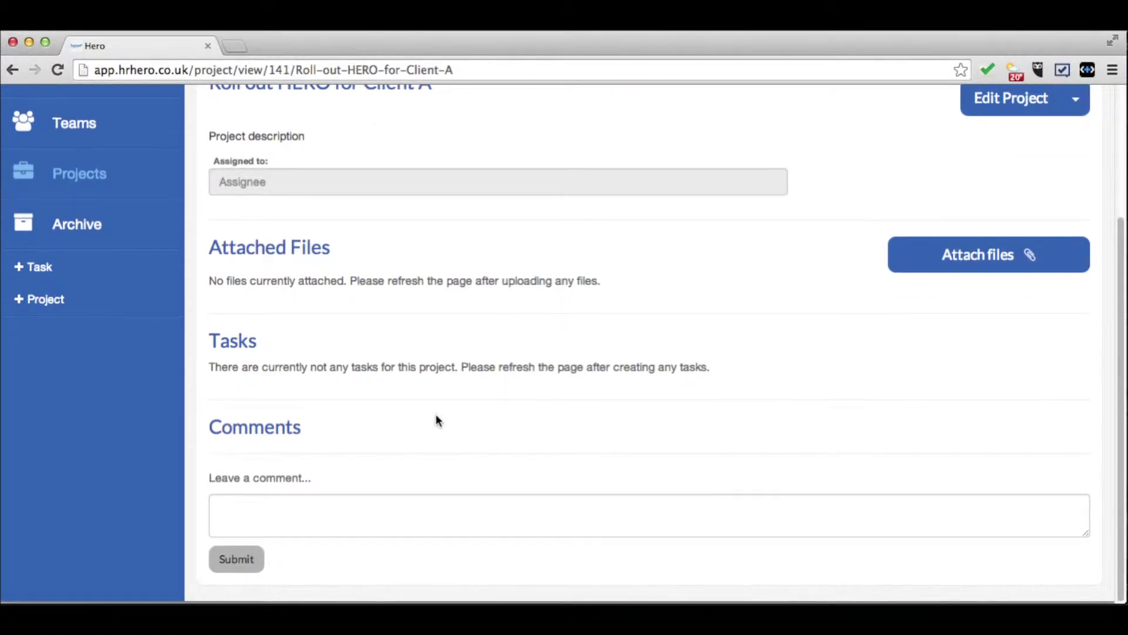
{"action": "scroll", "coordinate": [437, 415], "scroll_direction": "up", "scroll_amount": 3}
{"action": "scroll", "coordinate": [435, 414], "scroll_direction": "down", "scroll_amount": 2}
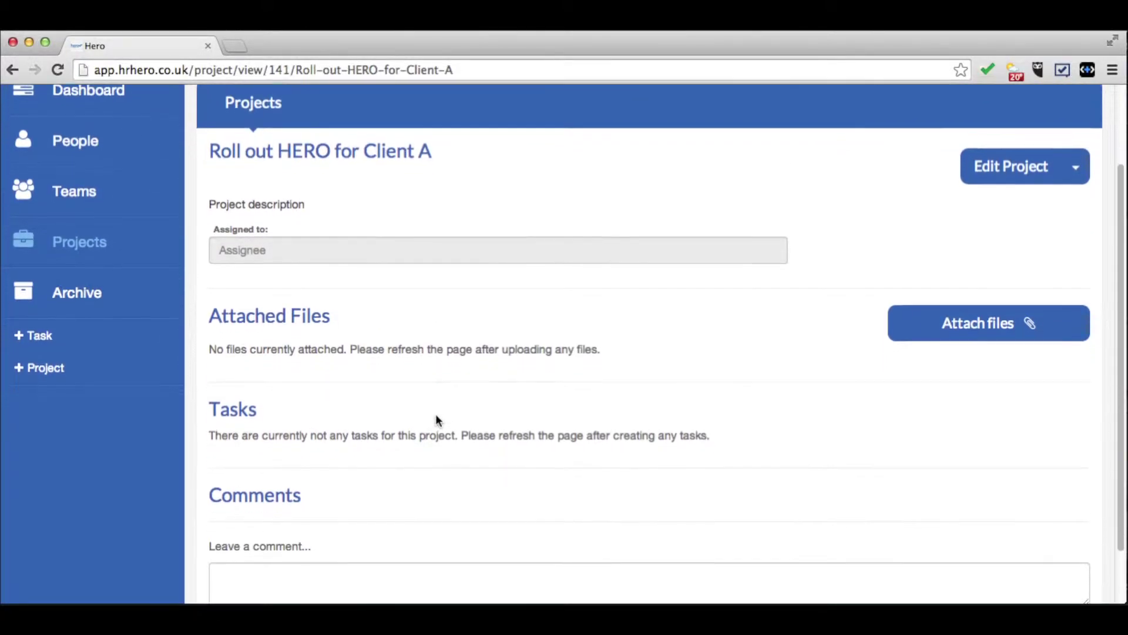
{"action": "scroll", "coordinate": [436, 413], "scroll_direction": "up", "scroll_amount": 3}
{"action": "scroll", "coordinate": [435, 414], "scroll_direction": "down", "scroll_amount": 2}
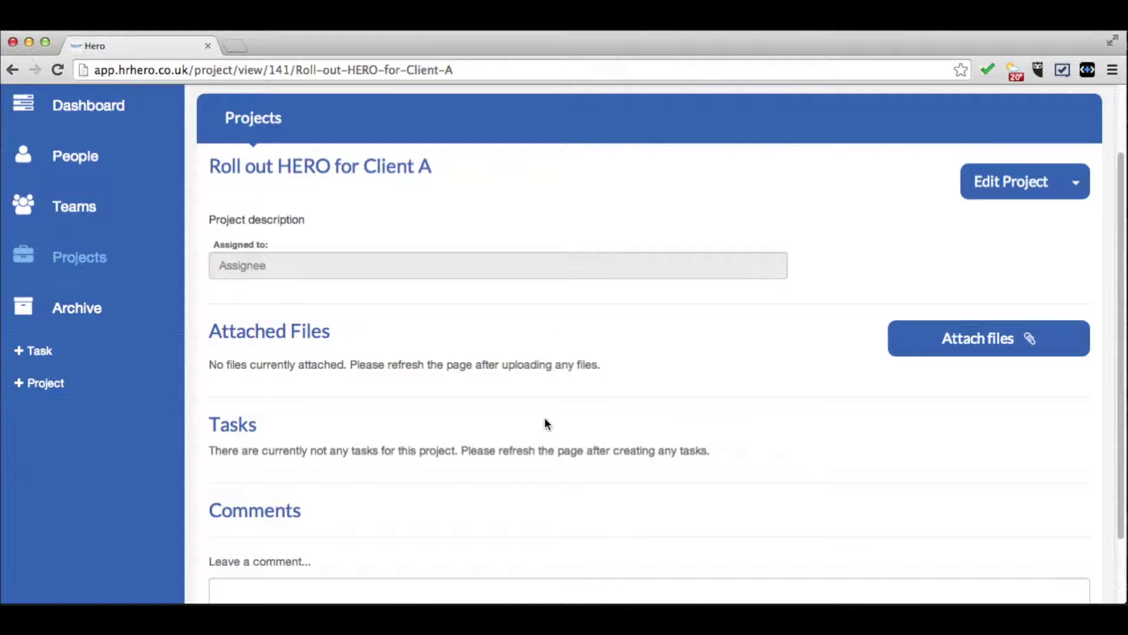
Start a new task within the project and title it "Set up Programme Plan for Client A".
{"action": "left_click", "coordinate": [1076, 194]}
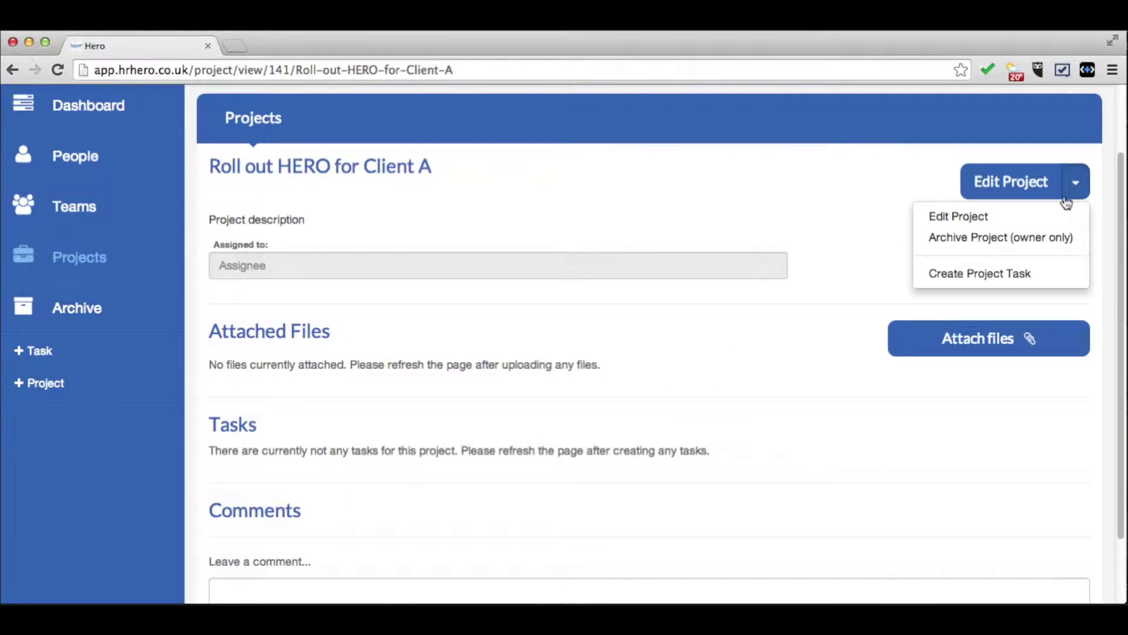
{"action": "left_click", "coordinate": [1020, 271]}
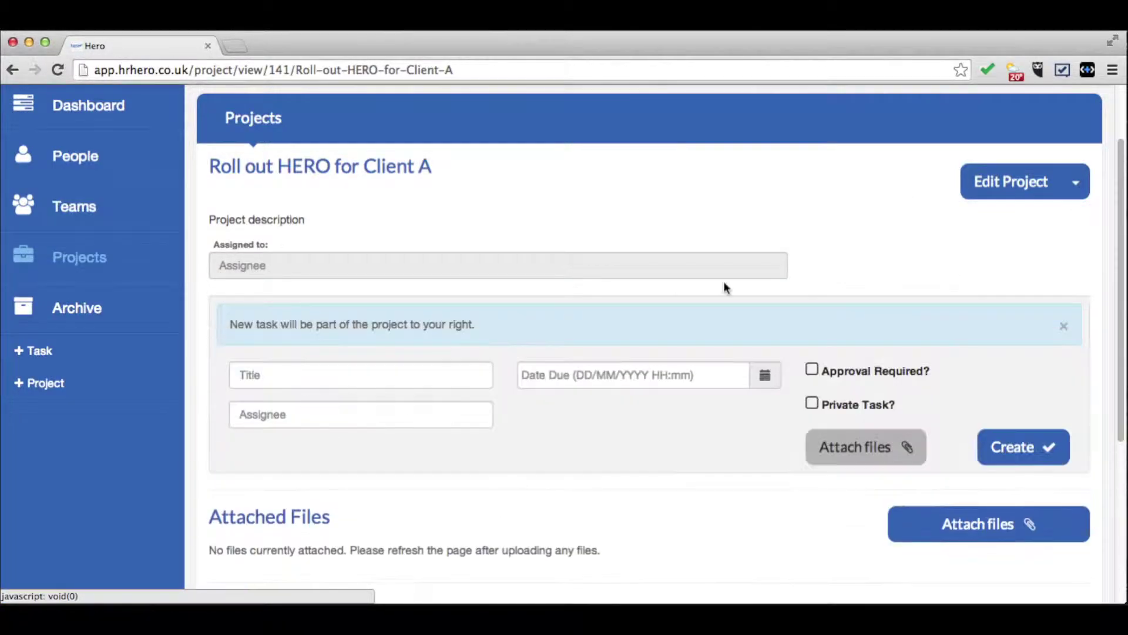
{"action": "left_click", "coordinate": [329, 379]}
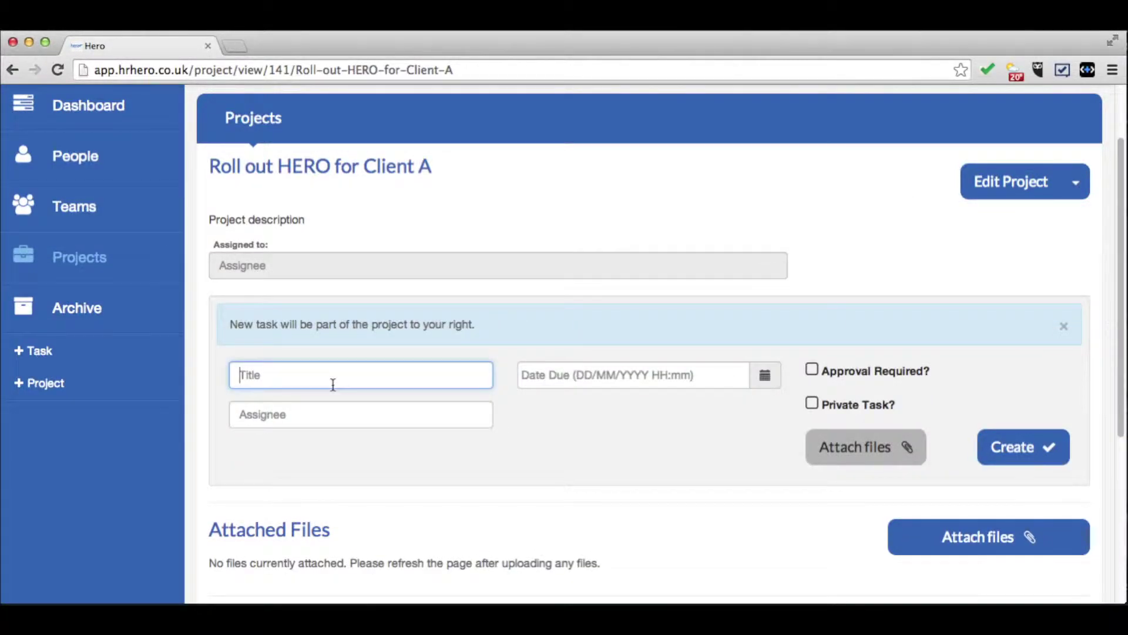
{"action": "scroll", "coordinate": [329, 385], "scroll_direction": "down", "scroll_amount": 1}
{"action": "type", "text": "Set"}
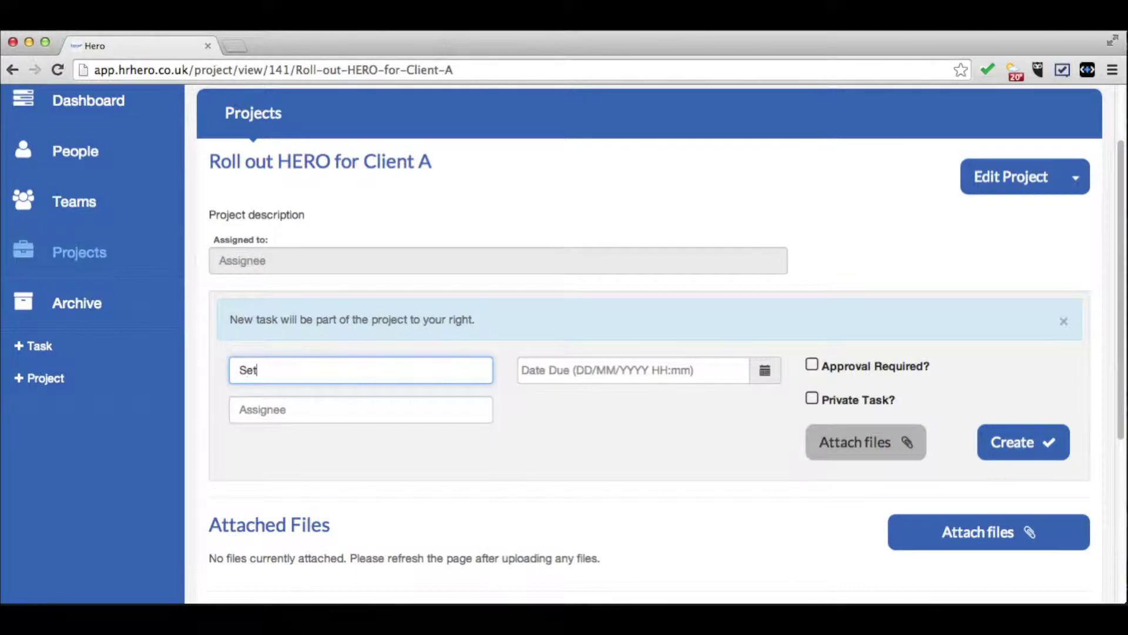
{"action": "type", "text": " up Programme Plan for Client"}
Assign the new task to the second team member suggested for "s".
{"action": "left_click", "coordinate": [325, 406]}
{"action": "type", "text": "s"}
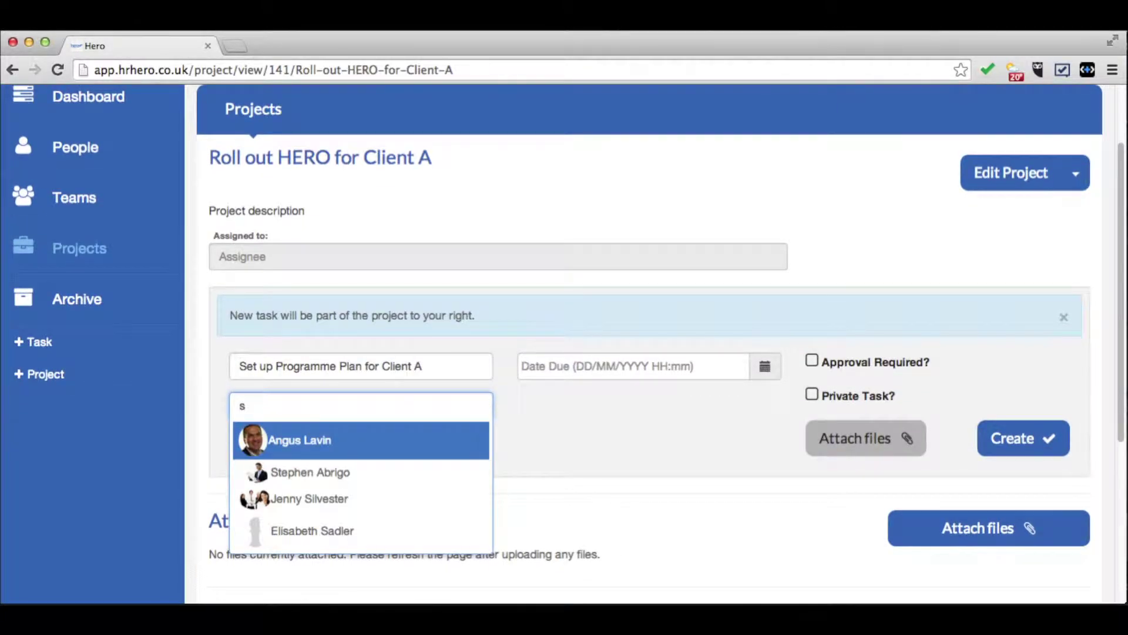
{"action": "left_click", "coordinate": [260, 472]}
Set the task's due date to 15/08/2014 16:30 and mark it as requiring approval.
{"action": "left_click", "coordinate": [608, 366]}
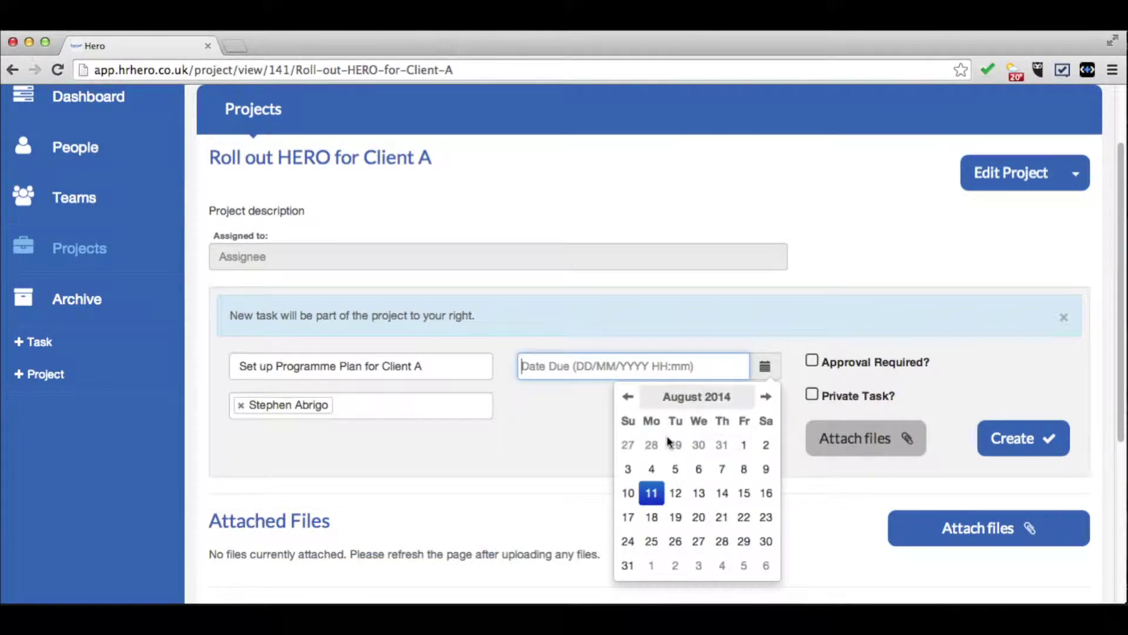
{"action": "left_click", "coordinate": [744, 493]}
{"action": "left_click", "coordinate": [736, 524]}
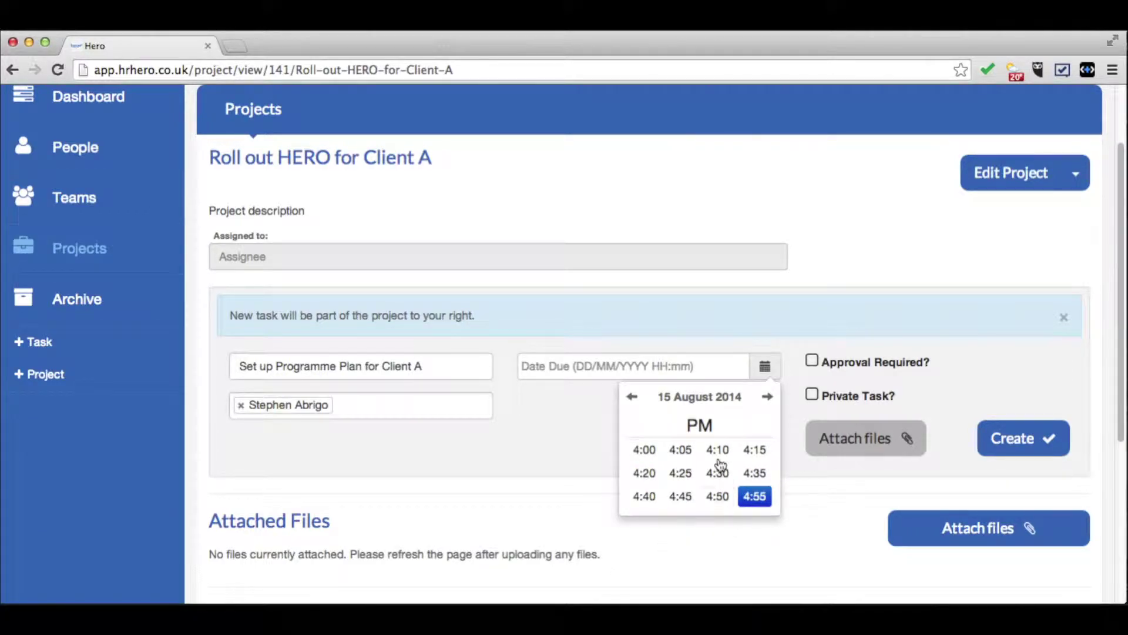
{"action": "left_click", "coordinate": [719, 470]}
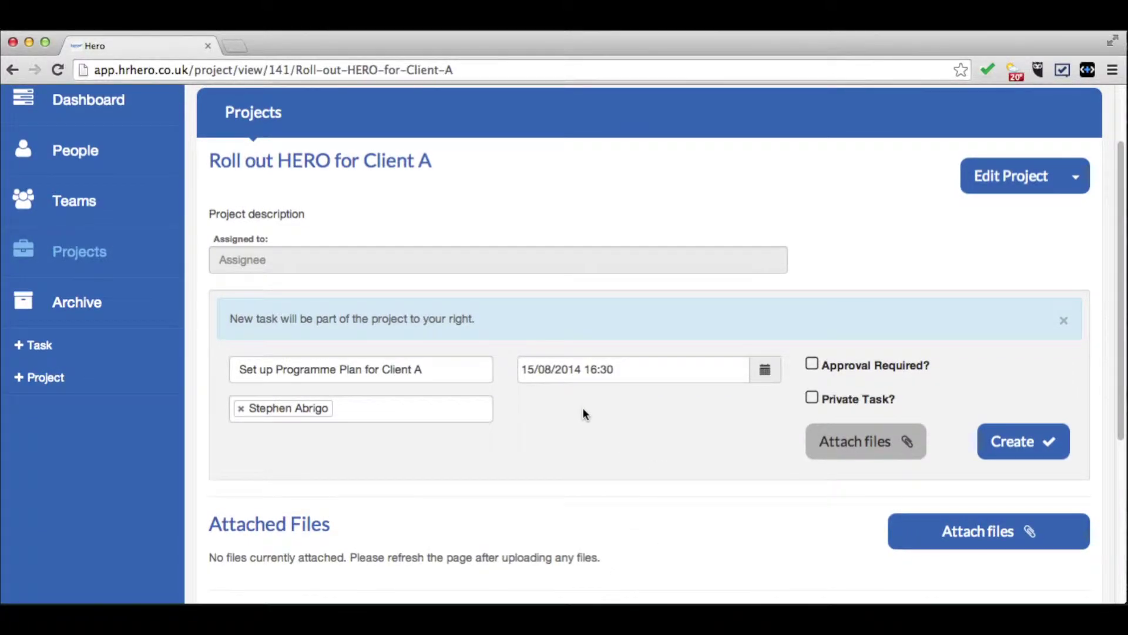
{"action": "left_click", "coordinate": [813, 364]}
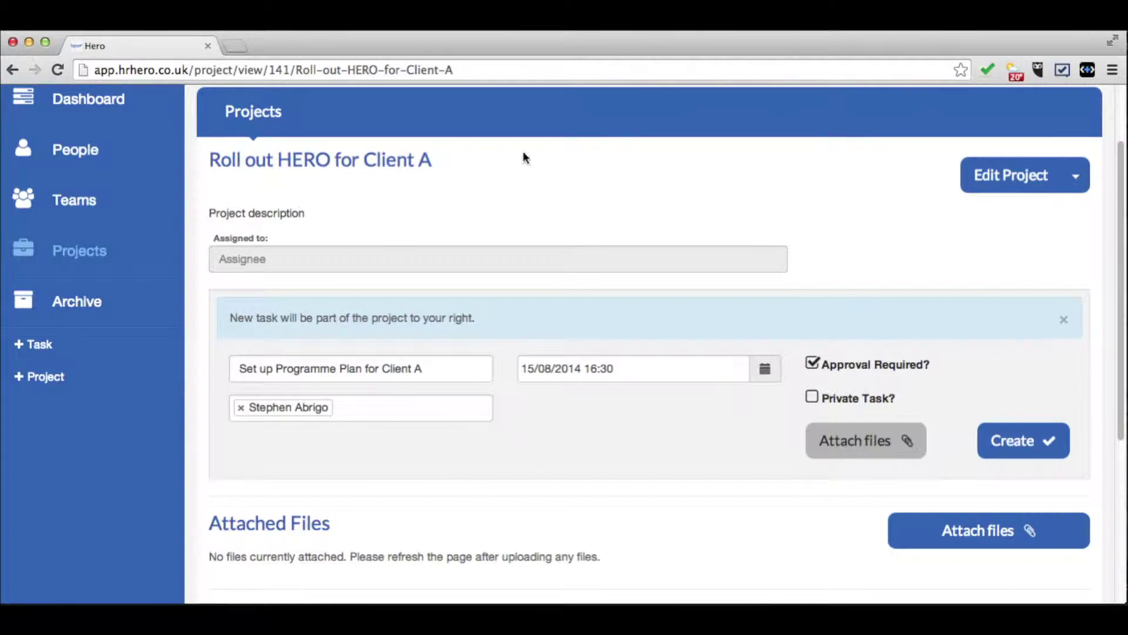
Create the "Set up Programme Plan for Client A" task and open it for editing.
{"action": "left_click", "coordinate": [1041, 442]}
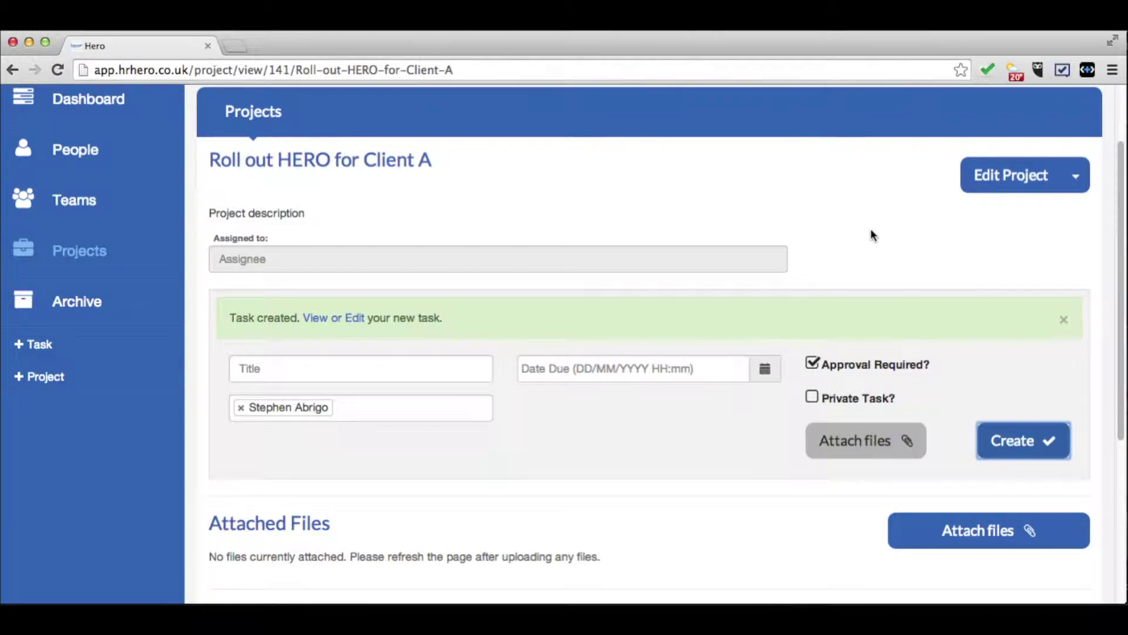
{"action": "left_click", "coordinate": [358, 325]}
{"action": "scroll", "coordinate": [390, 370], "scroll_direction": "down", "scroll_amount": 3}
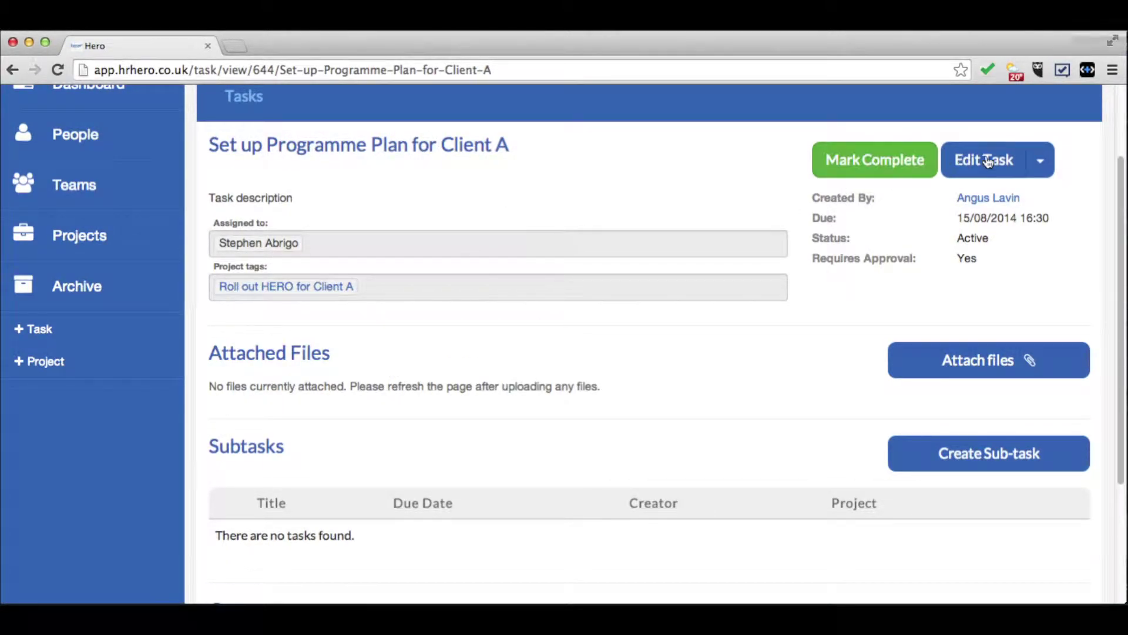
{"action": "left_click", "coordinate": [999, 163]}
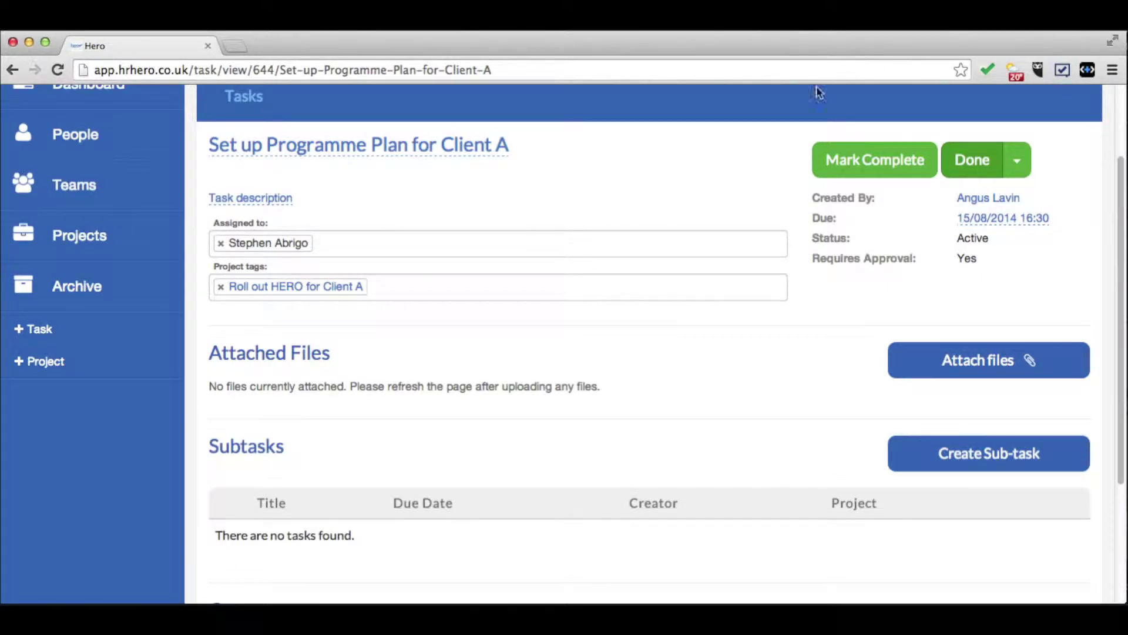
Examine the task's editable details and its attached files, subtasks and comments sections.
{"action": "scroll", "coordinate": [379, 256], "scroll_direction": "down", "scroll_amount": 1}
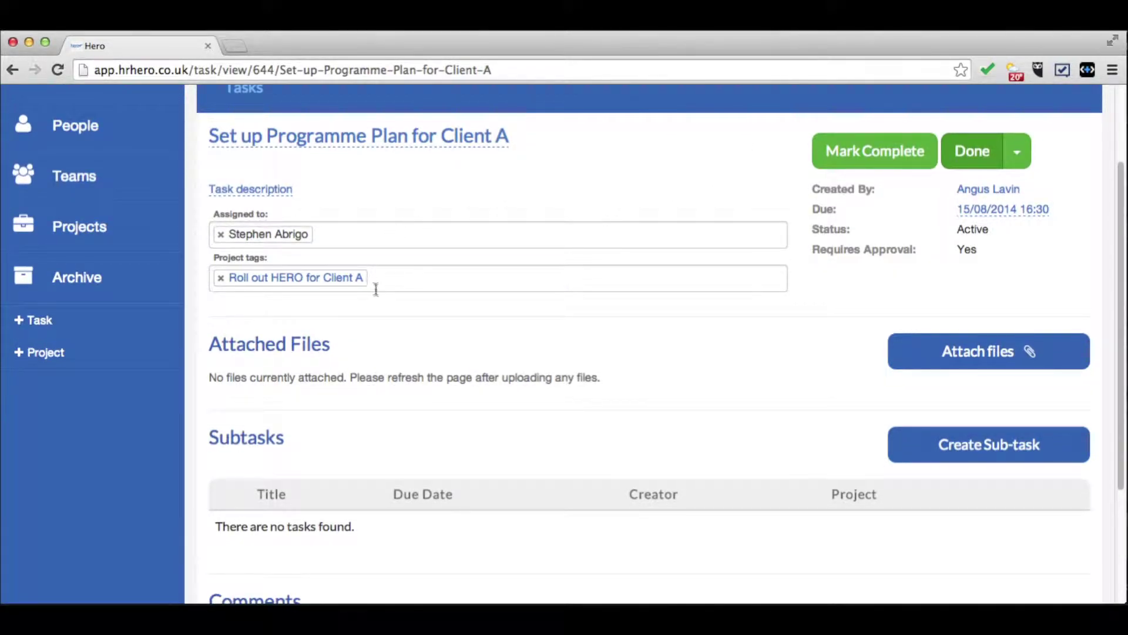
{"action": "scroll", "coordinate": [375, 287], "scroll_direction": "down", "scroll_amount": 5}
{"action": "scroll", "coordinate": [671, 290], "scroll_direction": "up", "scroll_amount": 5}
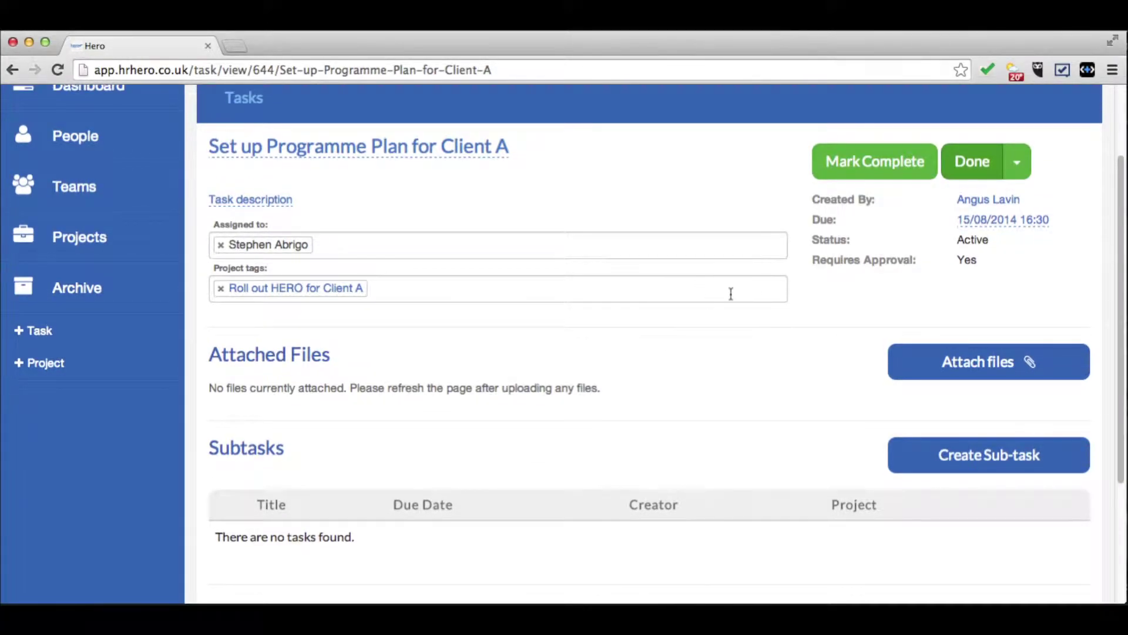
{"action": "scroll", "coordinate": [748, 288], "scroll_direction": "down", "scroll_amount": 6}
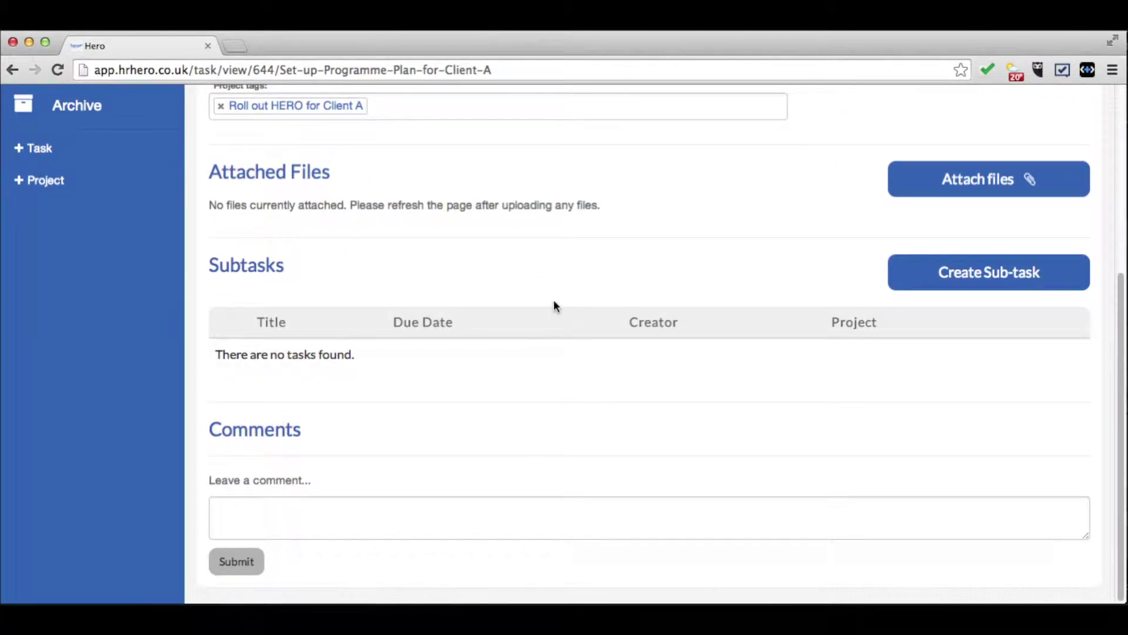
{"action": "scroll", "coordinate": [553, 300], "scroll_direction": "up", "scroll_amount": 6}
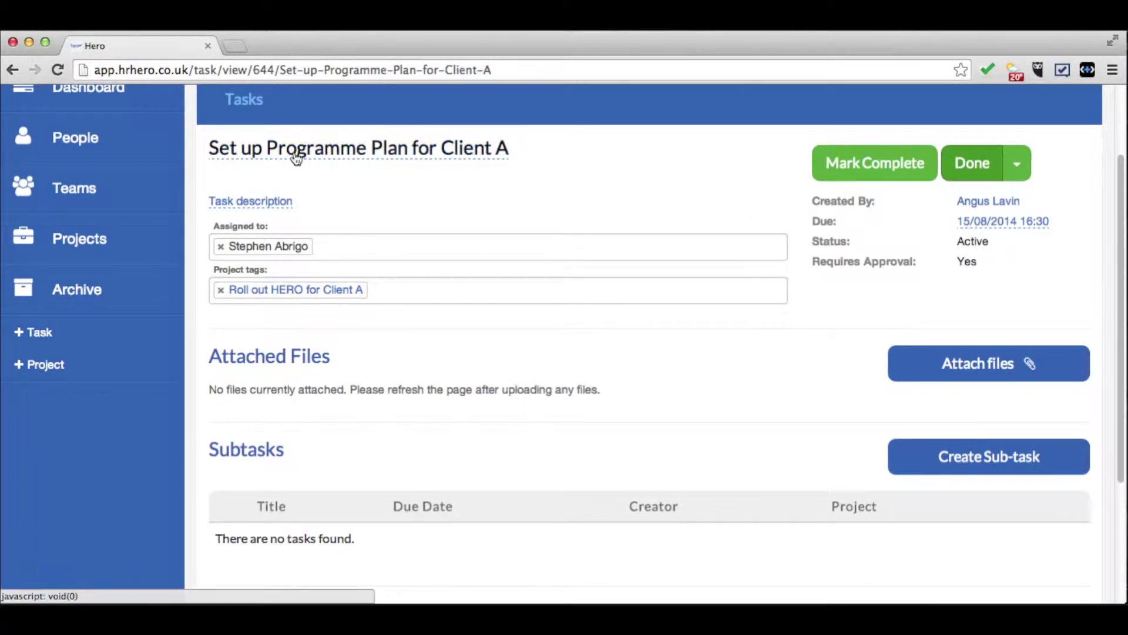
{"action": "scroll", "coordinate": [524, 211], "scroll_direction": "down", "scroll_amount": 5}
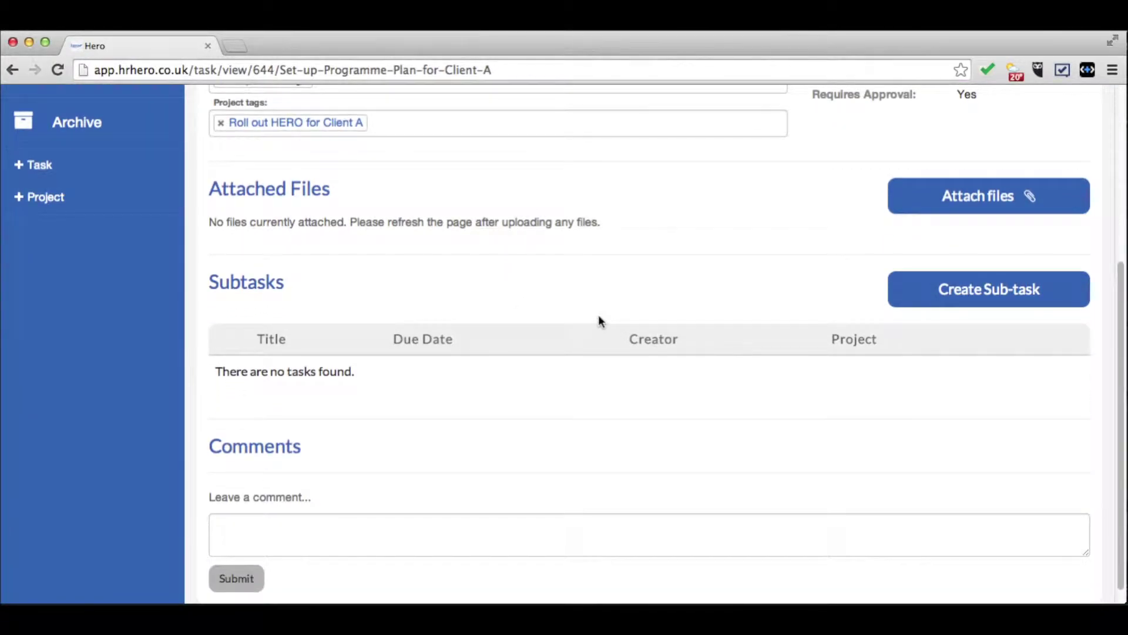
{"action": "scroll", "coordinate": [599, 317], "scroll_direction": "up", "scroll_amount": 7}
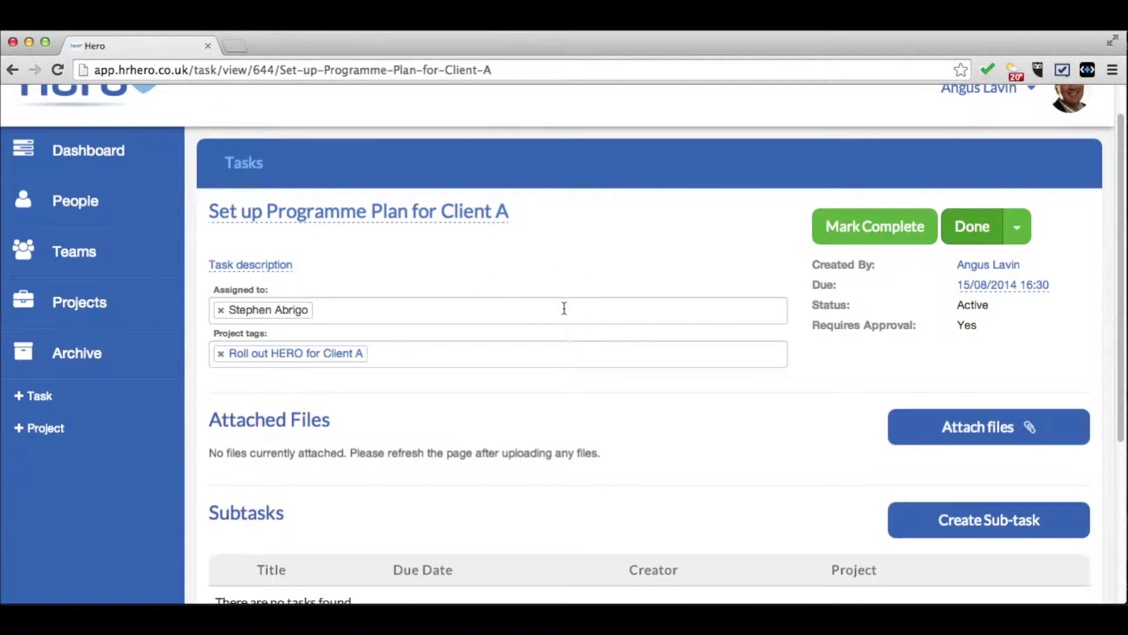
{"action": "scroll", "coordinate": [563, 347], "scroll_direction": "down", "scroll_amount": 4}
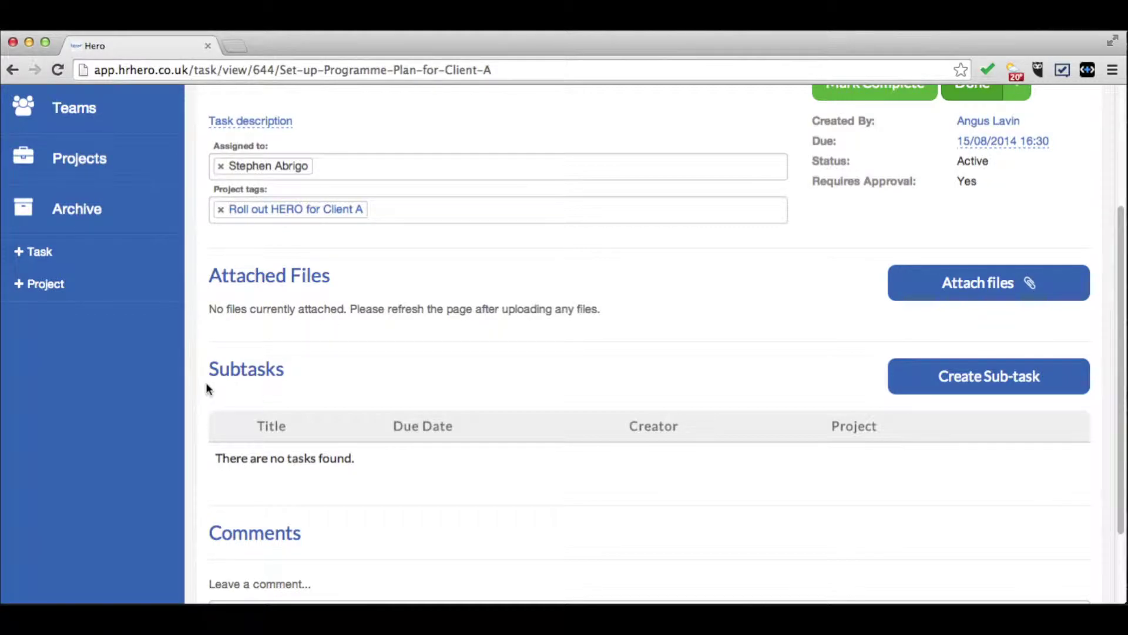
{"action": "scroll", "coordinate": [795, 307], "scroll_direction": "up", "scroll_amount": 2}
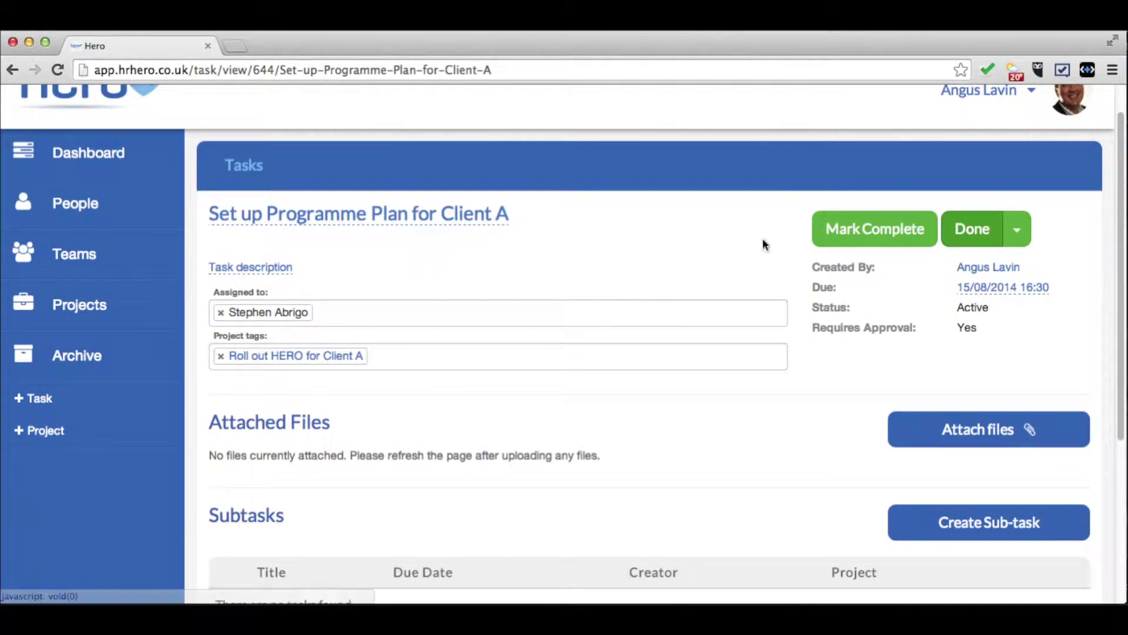
Replace the task description with "Create Programme Plan on MPP", save it and finish editing the task.
{"action": "left_click", "coordinate": [266, 269]}
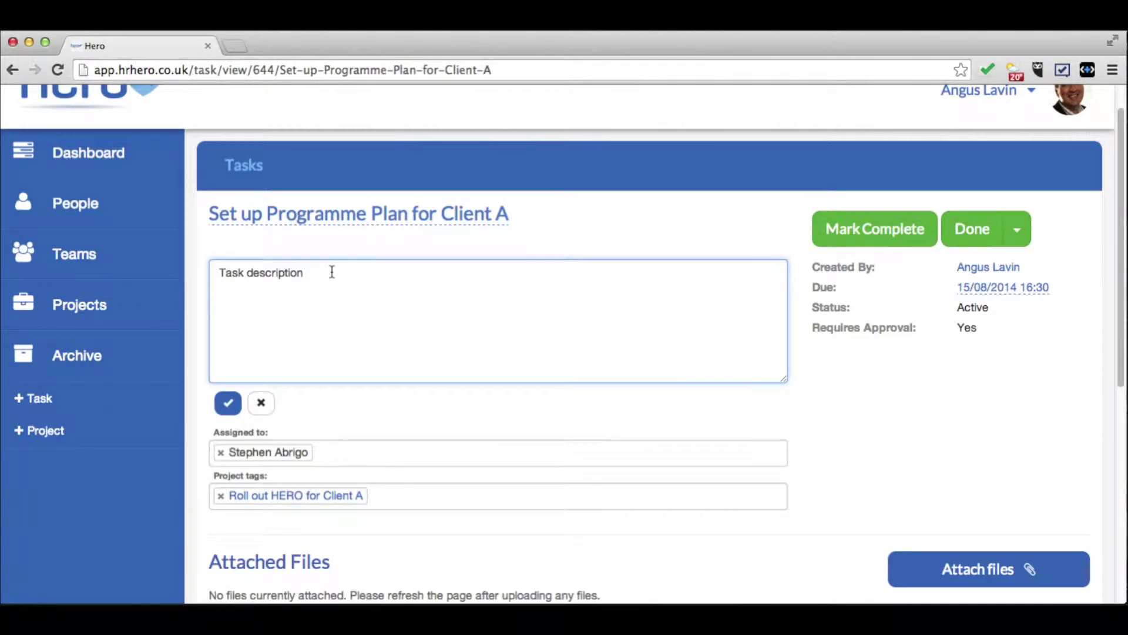
{"action": "left_click_drag", "start_coordinate": [331, 271], "coordinate": [203, 268]}
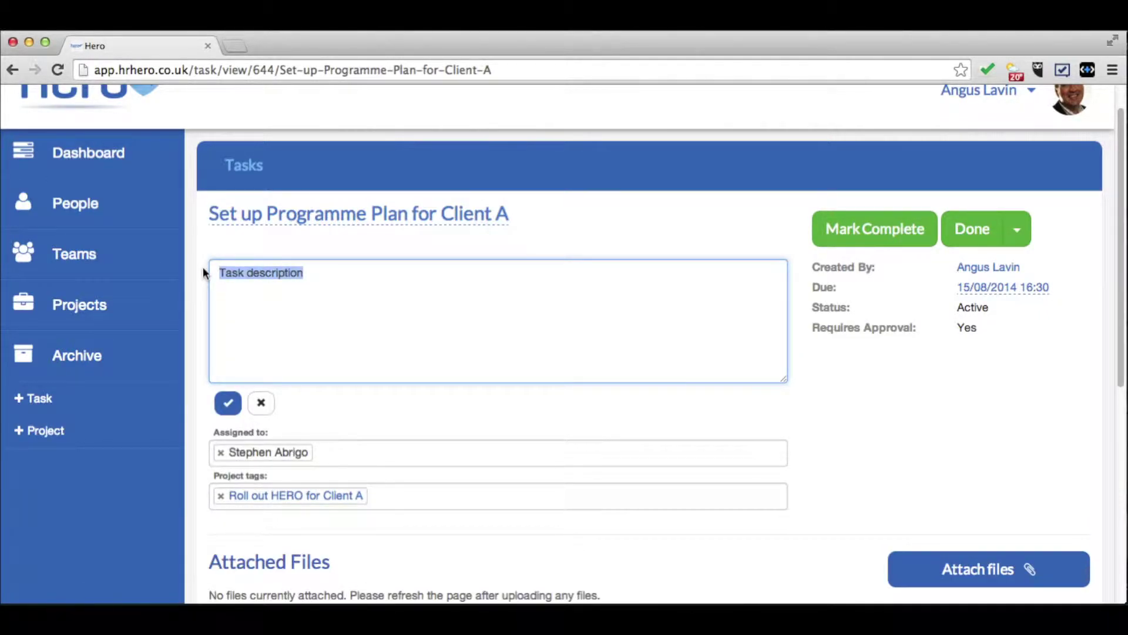
{"action": "type", "text": "Create Programme Plan on MPP"}
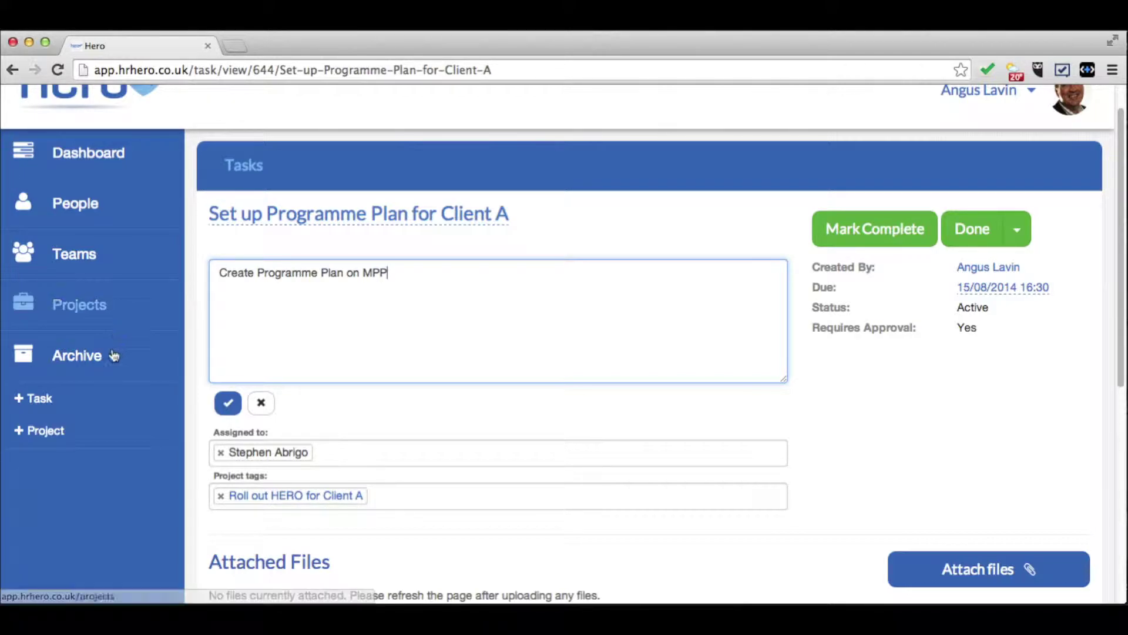
{"action": "left_click", "coordinate": [228, 402]}
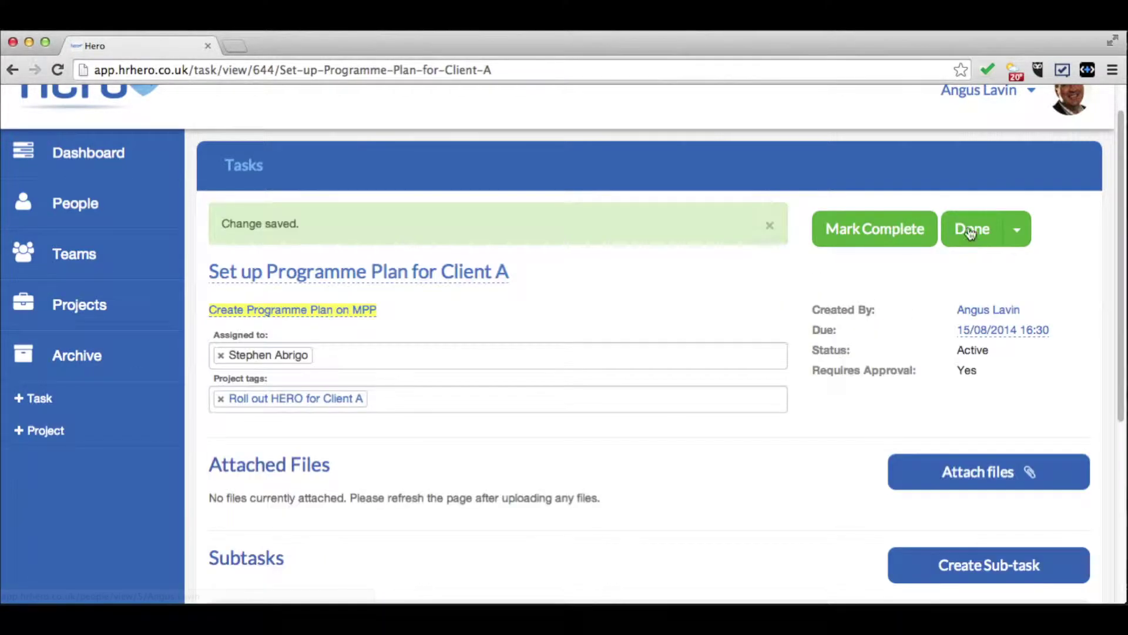
{"action": "left_click", "coordinate": [971, 230]}
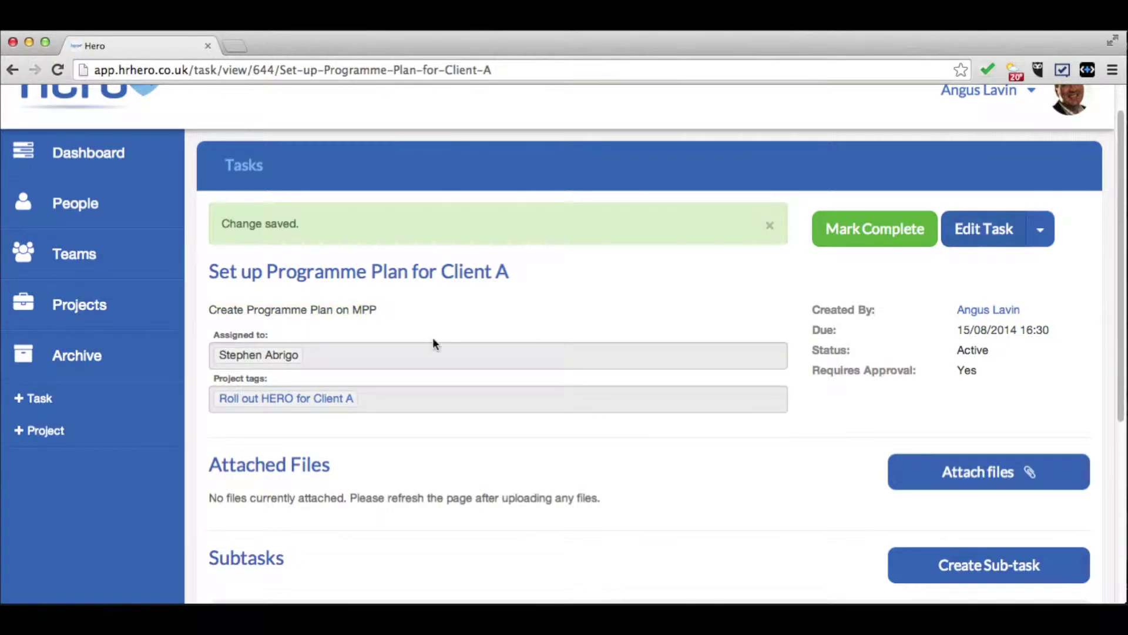
Start a sub-task under the Programme Plan task and title it "Check progress of the plan".
{"action": "scroll", "coordinate": [423, 358], "scroll_direction": "up", "scroll_amount": 1}
{"action": "scroll", "coordinate": [423, 359], "scroll_direction": "down", "scroll_amount": 5}
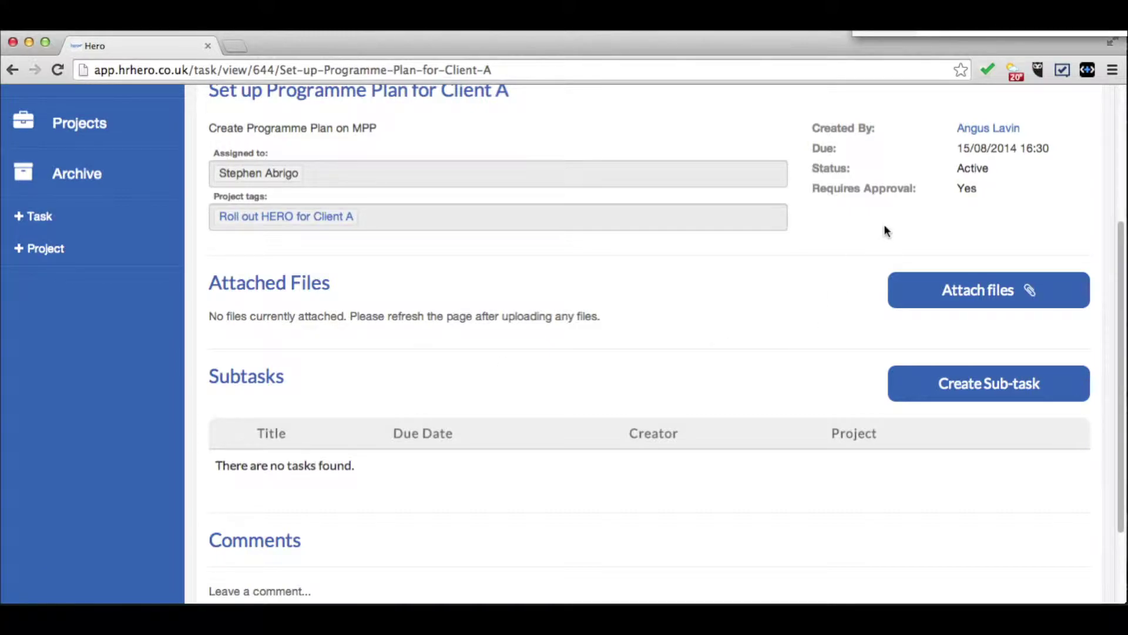
{"action": "left_click", "coordinate": [945, 385]}
{"action": "scroll", "coordinate": [682, 332], "scroll_direction": "down", "scroll_amount": 5}
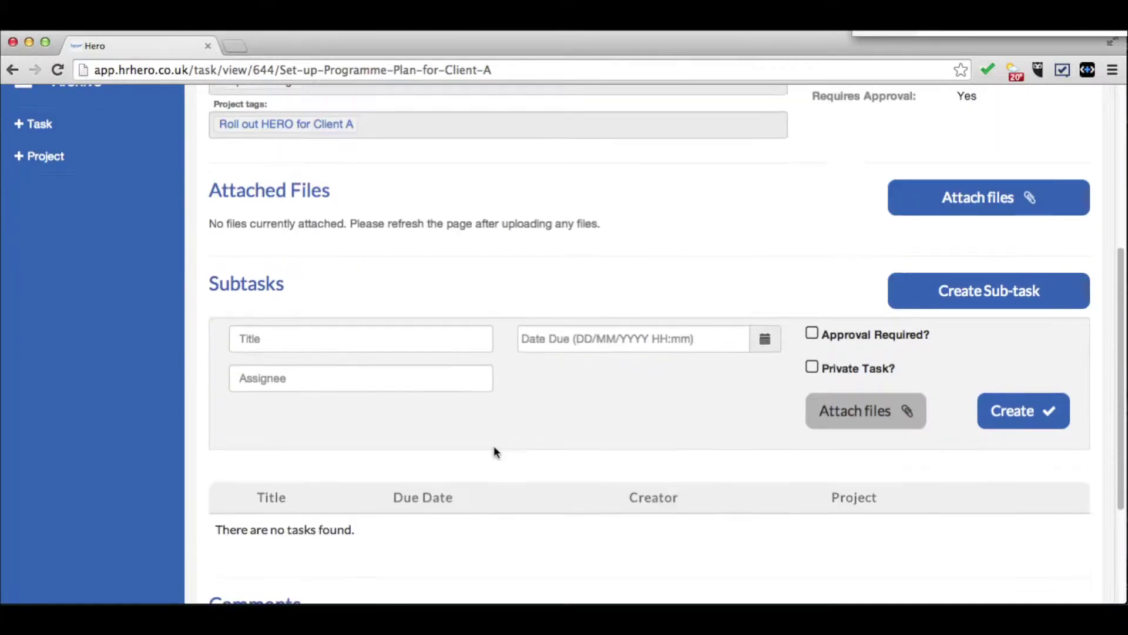
{"action": "left_click", "coordinate": [282, 162]}
{"action": "type", "text": "C"}
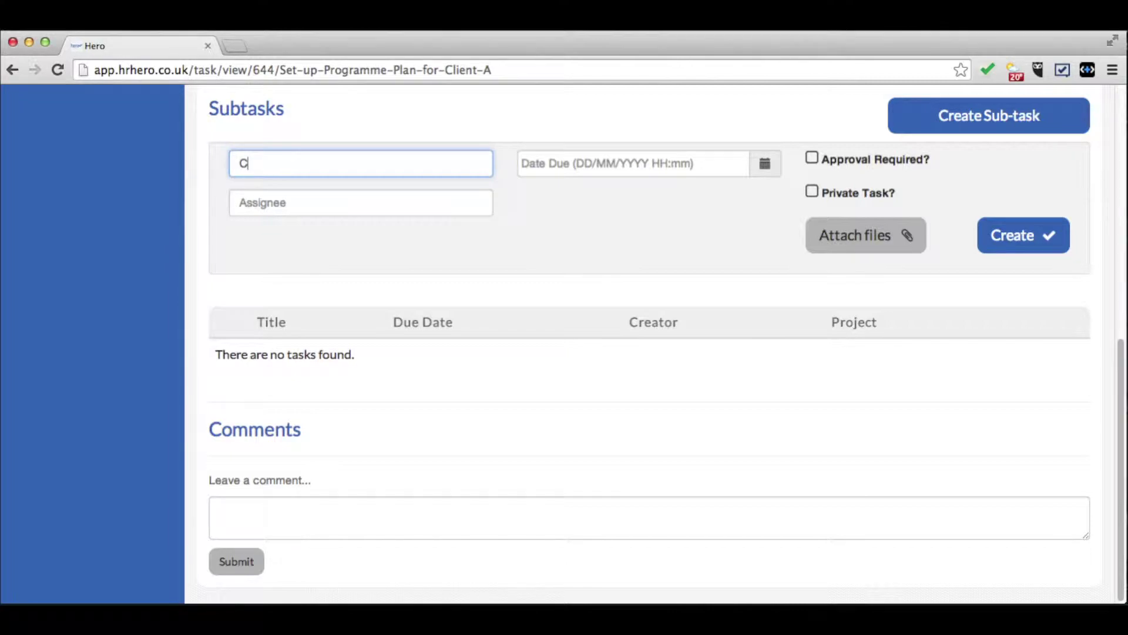
{"action": "type", "text": "heck progress of the plan"}
Set the sub-task's due date to 13/08/2014 17:00.
{"action": "scroll", "coordinate": [692, 181], "scroll_direction": "up", "scroll_amount": 1}
{"action": "left_click", "coordinate": [763, 177]}
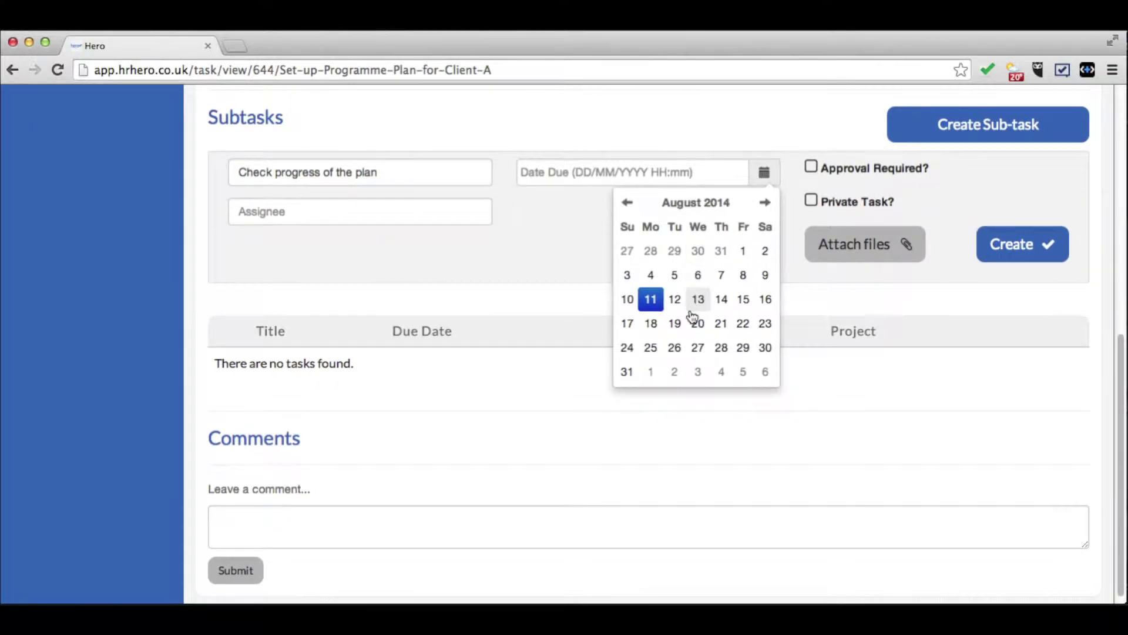
{"action": "left_click", "coordinate": [706, 298]}
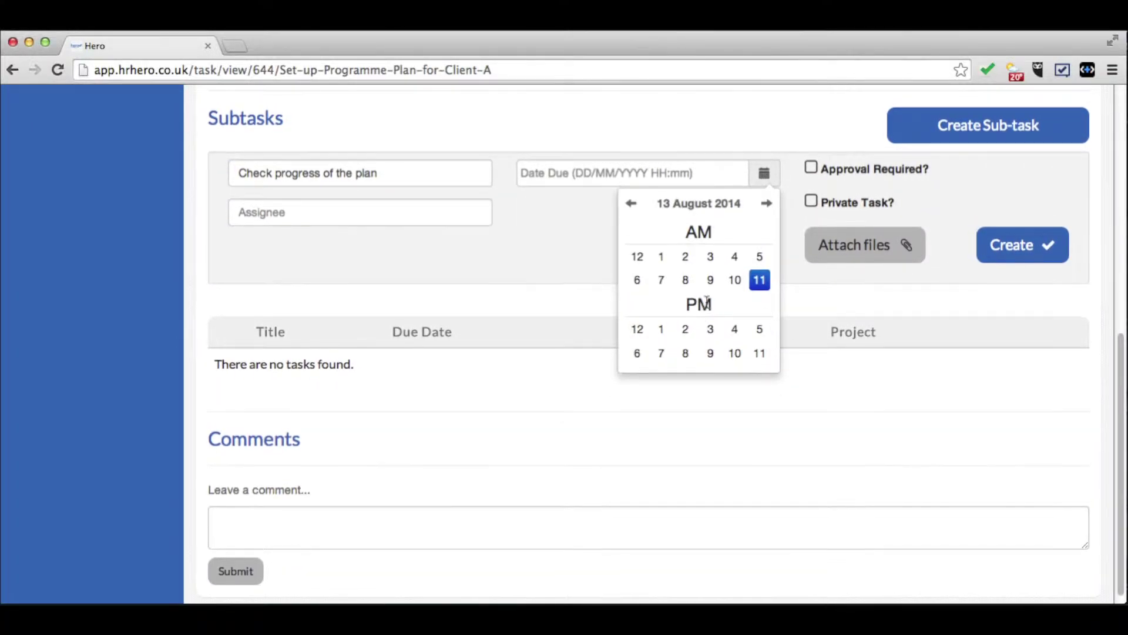
{"action": "left_click", "coordinate": [761, 333]}
{"action": "left_click", "coordinate": [653, 262]}
Assign the sub-task to the signed-in account's owner and mark it as a private task.
{"action": "left_click", "coordinate": [319, 218]}
{"action": "left_click", "coordinate": [281, 281]}
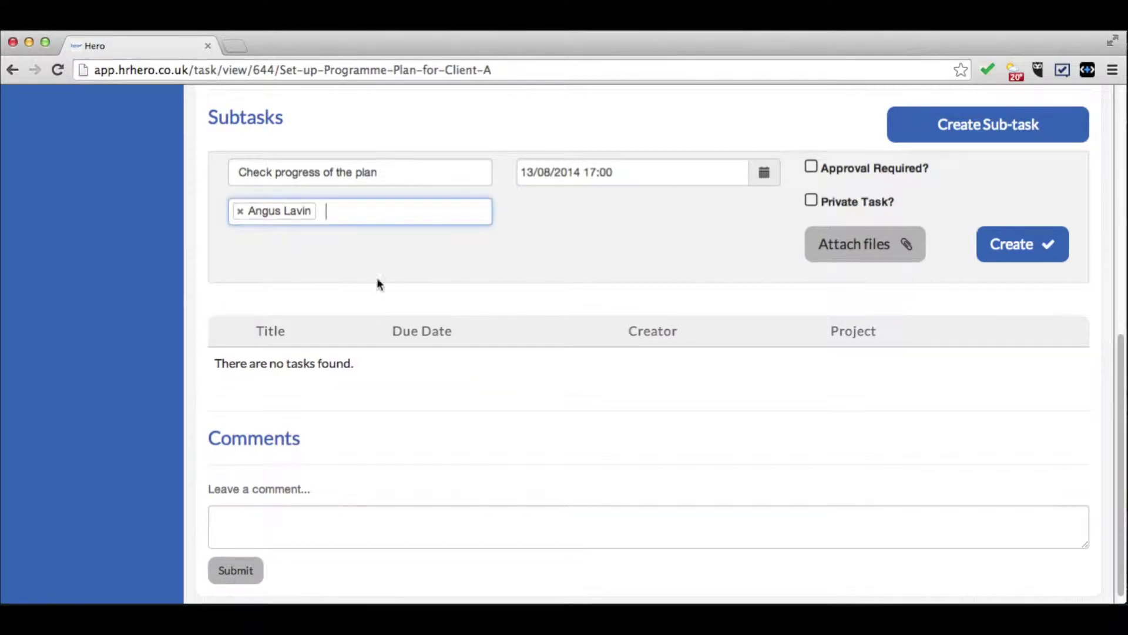
{"action": "left_click", "coordinate": [813, 200]}
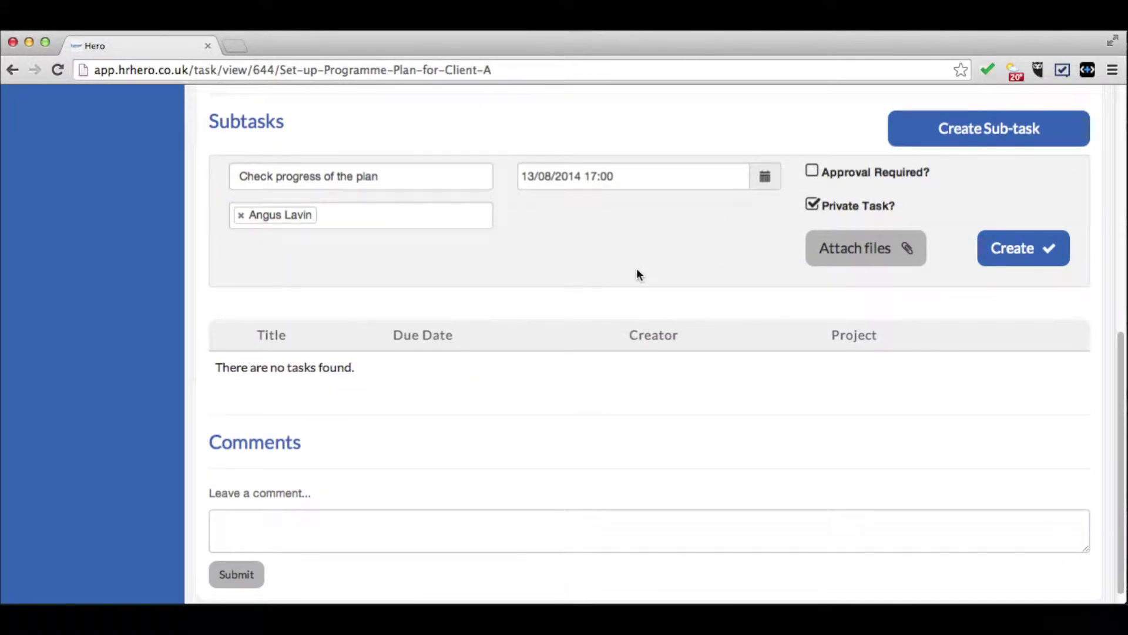
Check the parent task's details and create the "Check progress of the plan" sub-task.
{"action": "scroll", "coordinate": [636, 268], "scroll_direction": "up", "scroll_amount": 3}
{"action": "scroll", "coordinate": [637, 275], "scroll_direction": "up", "scroll_amount": 5}
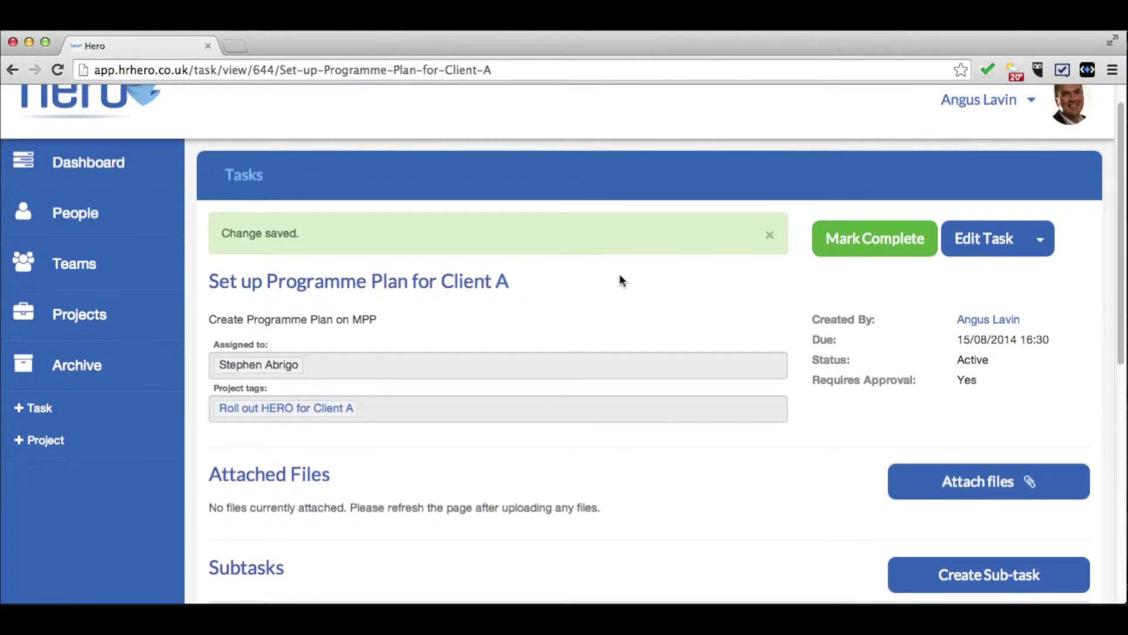
{"action": "scroll", "coordinate": [545, 317], "scroll_direction": "down", "scroll_amount": 3}
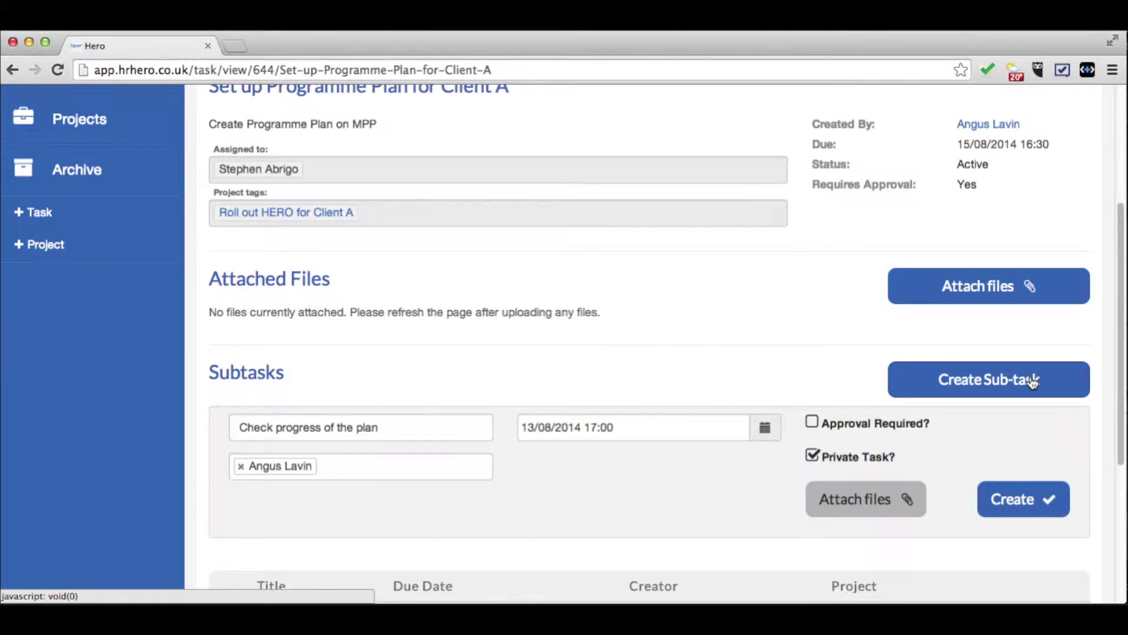
{"action": "left_click", "coordinate": [1014, 499]}
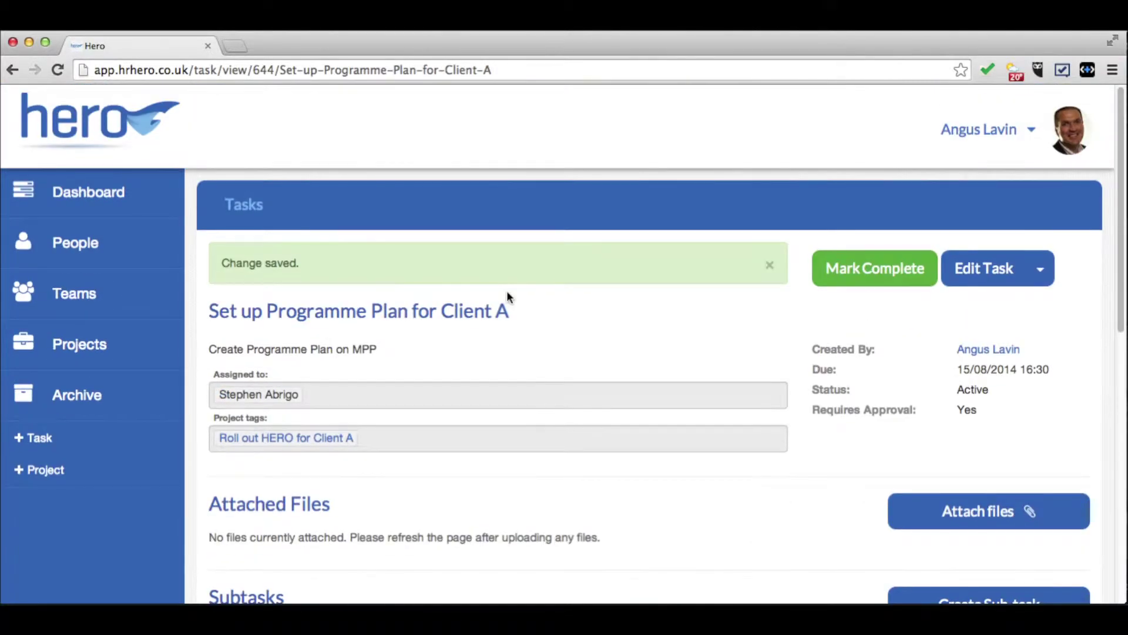
Reopen the "Roll out HERO for Client A" project and review its description, attached files, task list and comments sections.
{"action": "left_click", "coordinate": [113, 201]}
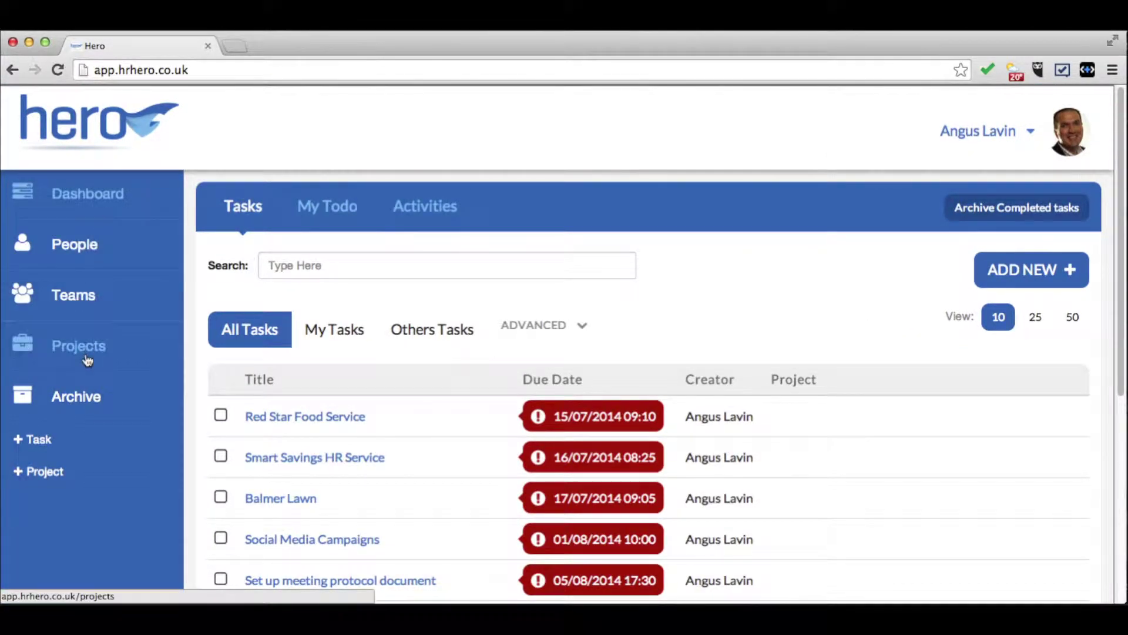
{"action": "left_click", "coordinate": [87, 360]}
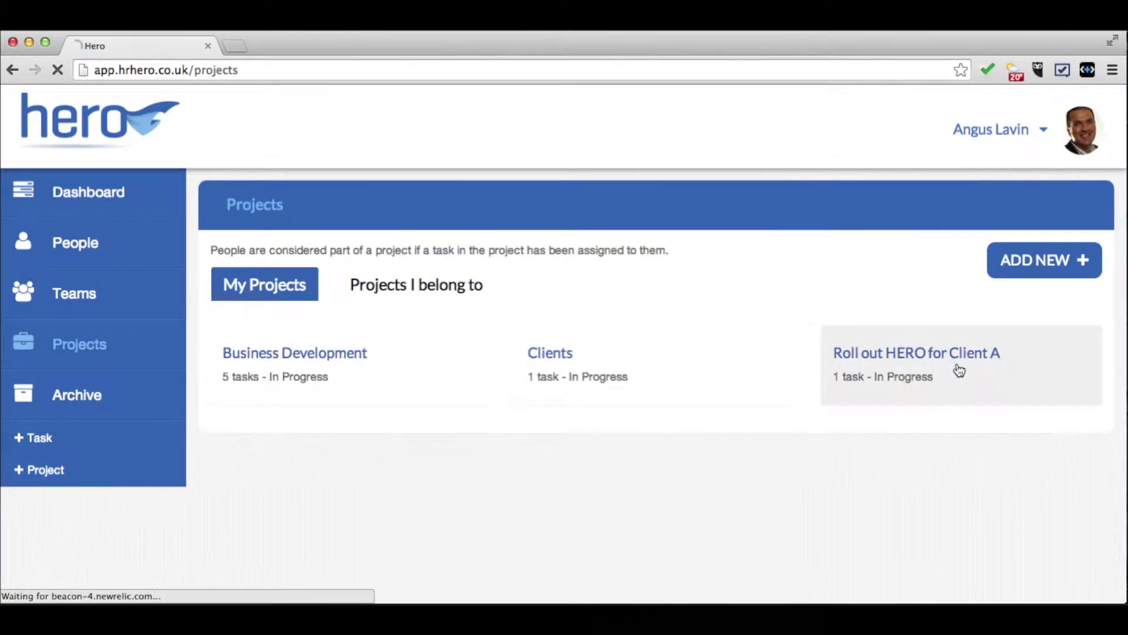
{"action": "left_click", "coordinate": [959, 369]}
{"action": "scroll", "coordinate": [688, 385], "scroll_direction": "down", "scroll_amount": 5}
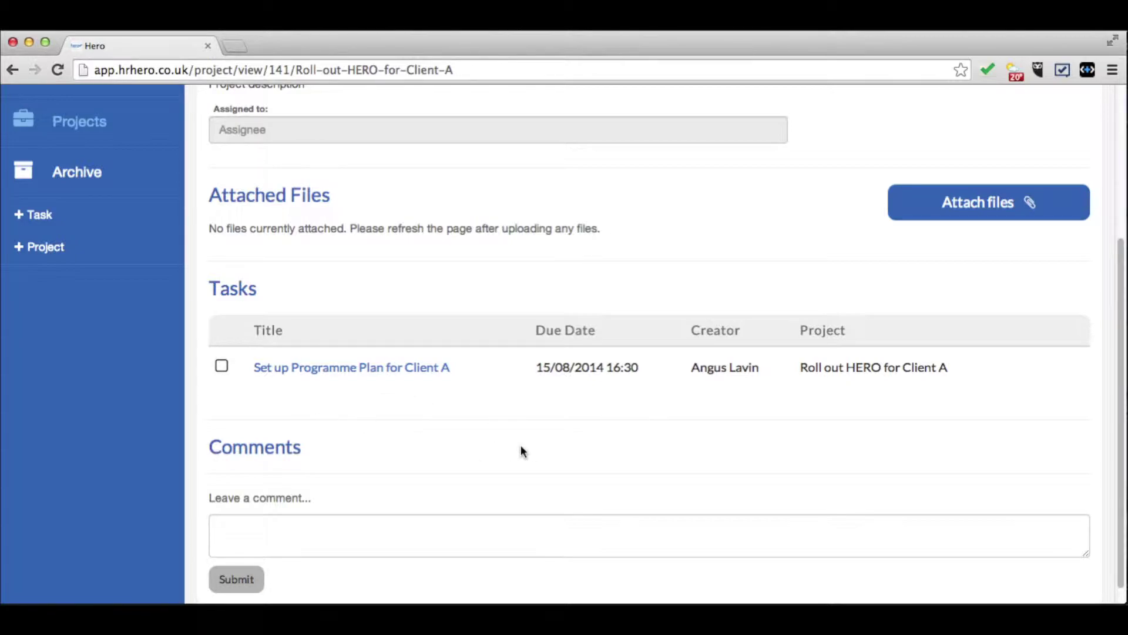
{"action": "mouse_move", "coordinate": [882, 382]}
{"action": "scroll", "coordinate": [445, 421], "scroll_direction": "down", "scroll_amount": 1}
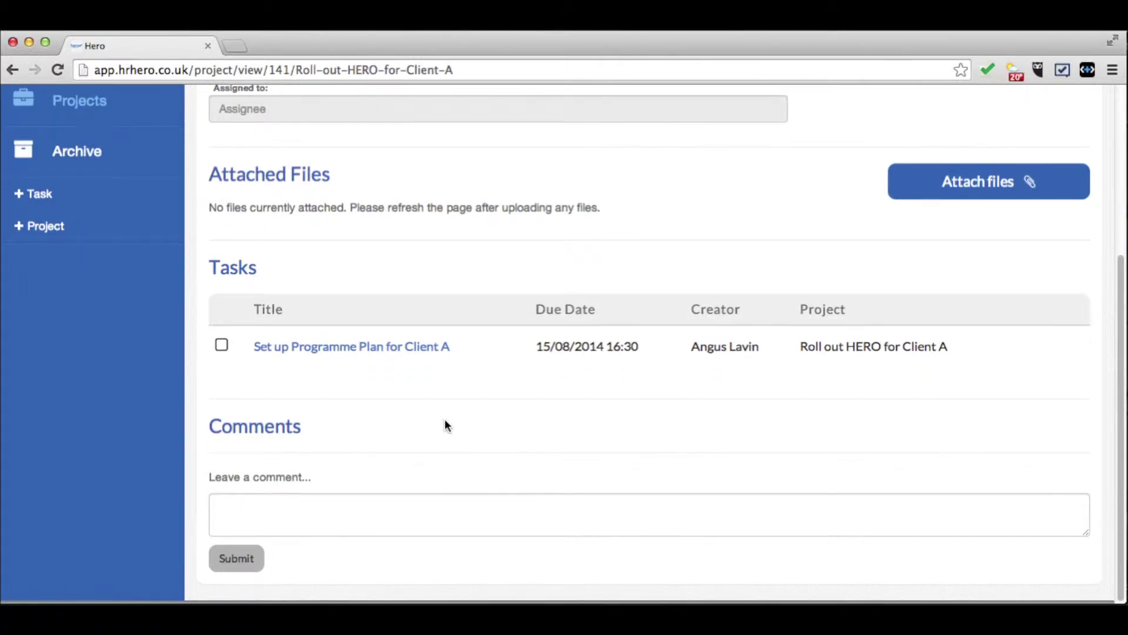
{"action": "scroll", "coordinate": [444, 418], "scroll_direction": "up", "scroll_amount": 5}
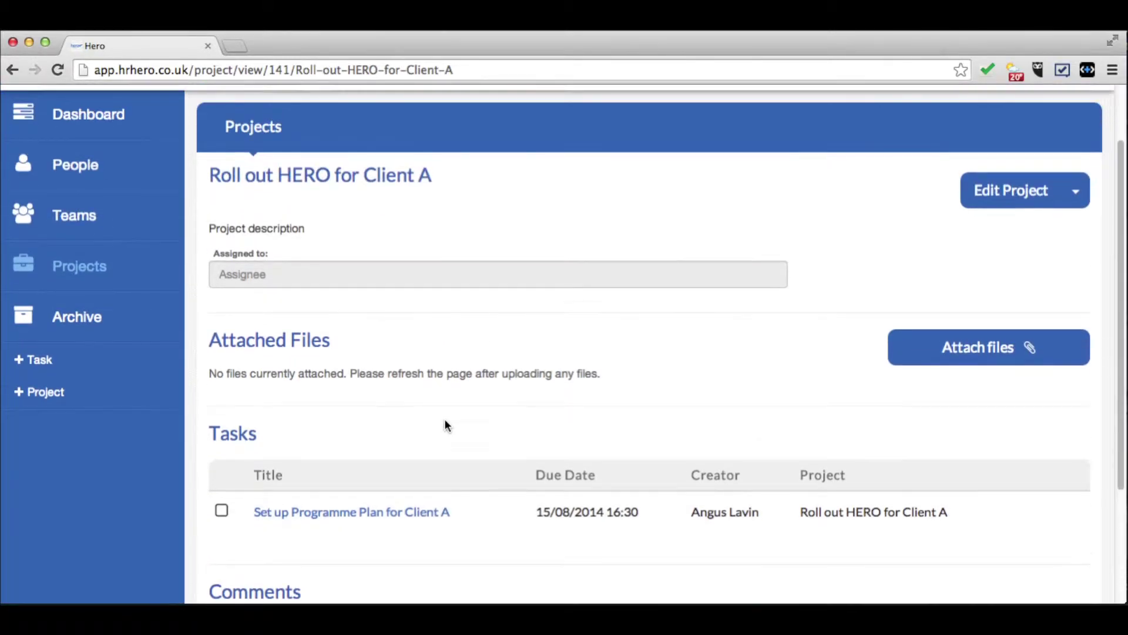
{"action": "scroll", "coordinate": [444, 418], "scroll_direction": "up", "scroll_amount": 1}
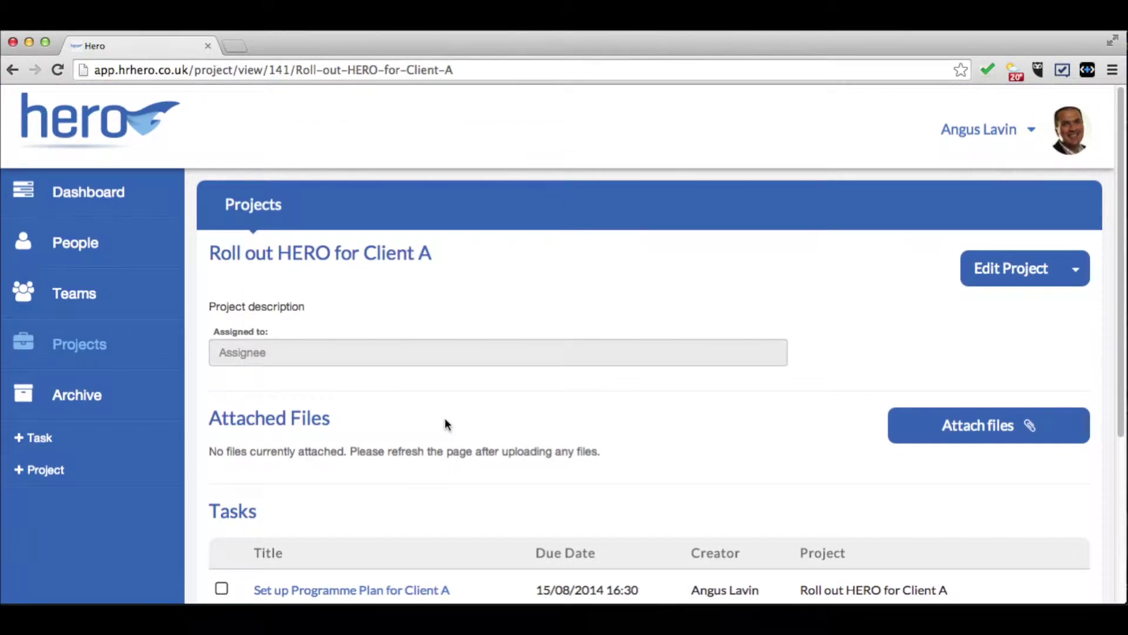
{"action": "scroll", "coordinate": [338, 422], "scroll_direction": "down", "scroll_amount": 5}
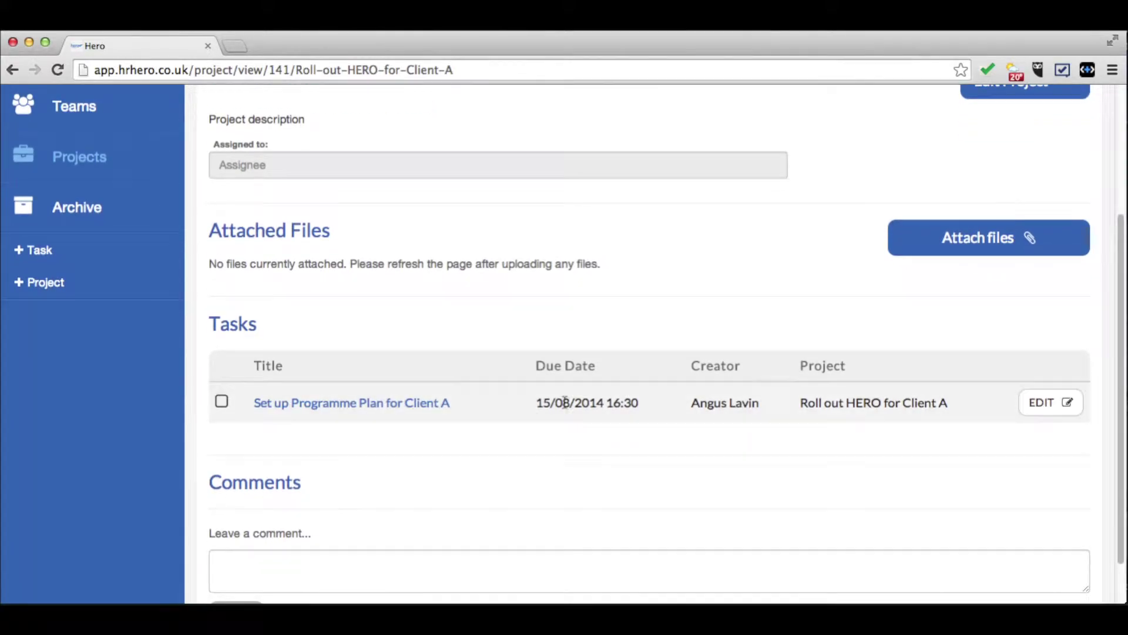
{"action": "scroll", "coordinate": [421, 422], "scroll_direction": "up", "scroll_amount": 5}
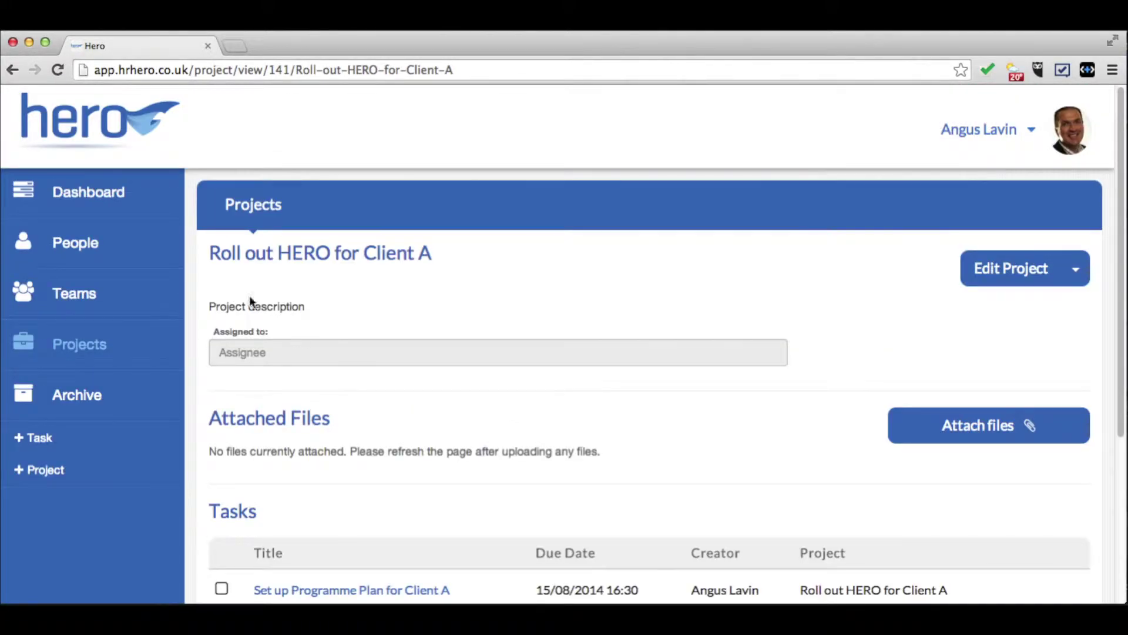
Open the signed-in account's to-do list from the dashboard and review its incomplete tasks and due dates.
{"action": "left_click", "coordinate": [109, 200]}
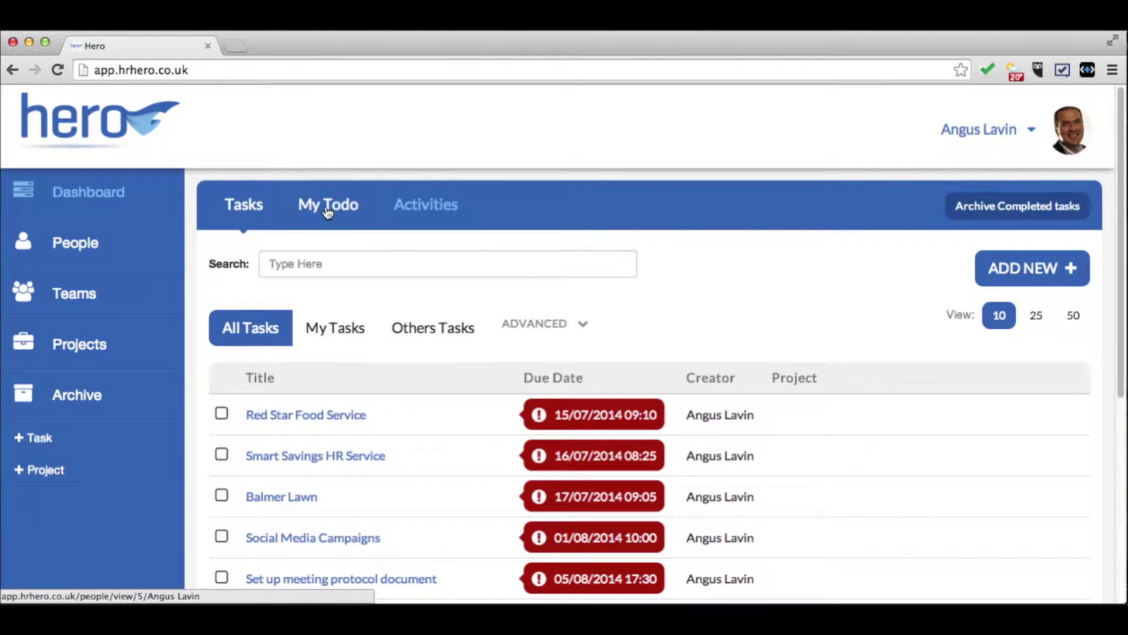
{"action": "left_click", "coordinate": [327, 206]}
{"action": "scroll", "coordinate": [792, 352], "scroll_direction": "down", "scroll_amount": 6}
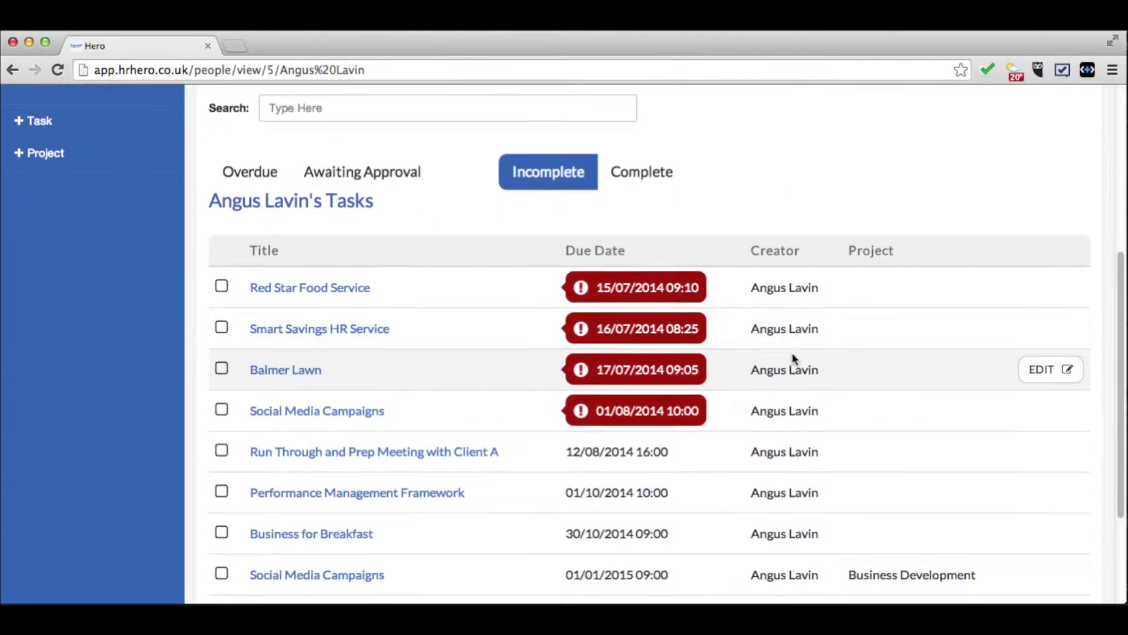
{"action": "scroll", "coordinate": [793, 358], "scroll_direction": "down", "scroll_amount": 3}
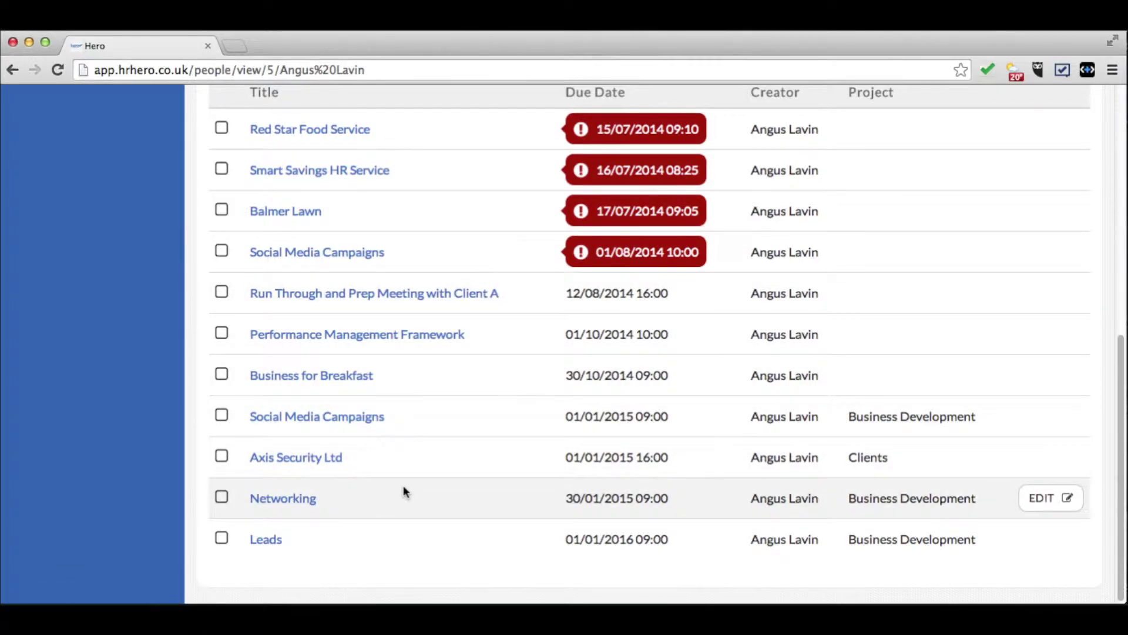
{"action": "scroll", "coordinate": [404, 489], "scroll_direction": "up", "scroll_amount": 6}
{"action": "scroll", "coordinate": [408, 438], "scroll_direction": "up", "scroll_amount": 3}
Filter the dashboard to others' tasks and examine the details, subtasks and comments of "Agree programme plan for Client A".
{"action": "left_click", "coordinate": [88, 194]}
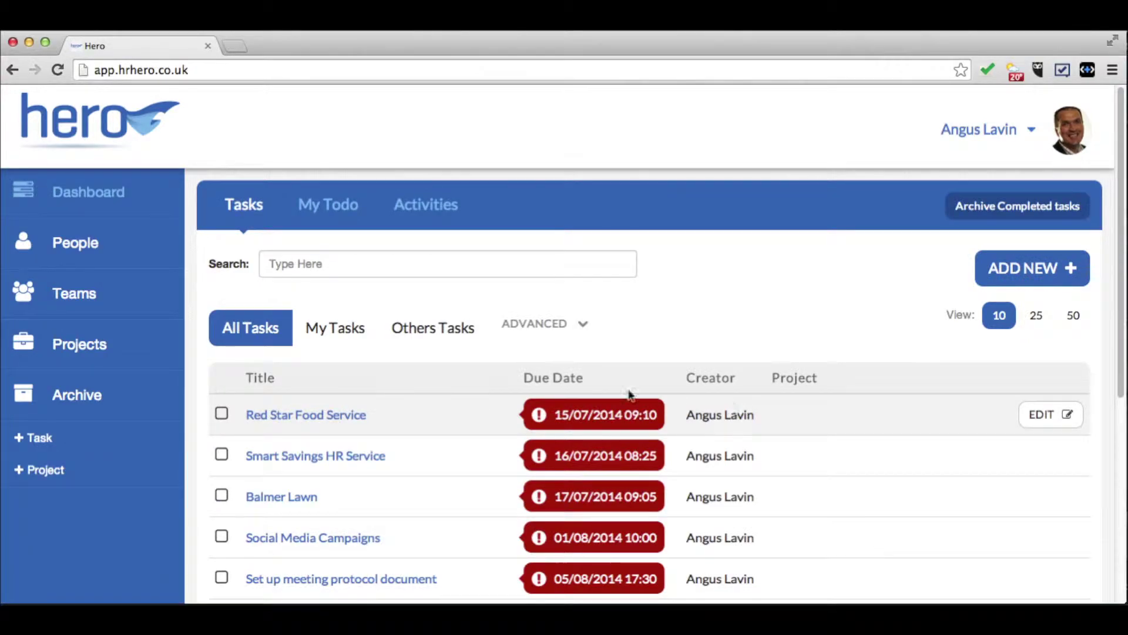
{"action": "left_click", "coordinate": [440, 328]}
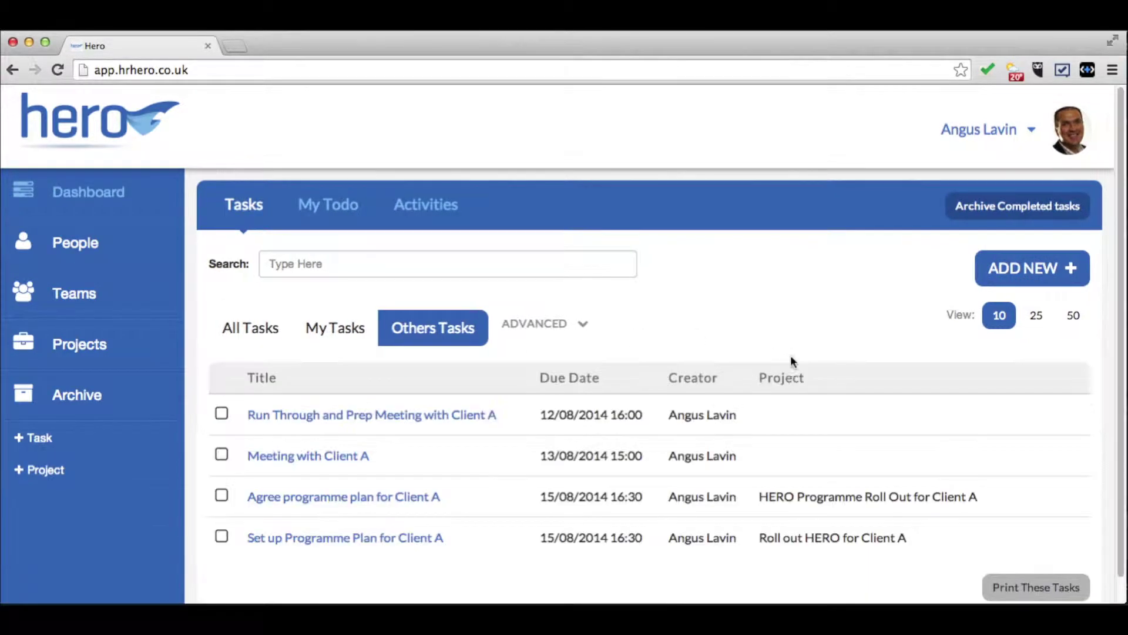
{"action": "scroll", "coordinate": [793, 370], "scroll_direction": "down", "scroll_amount": 1}
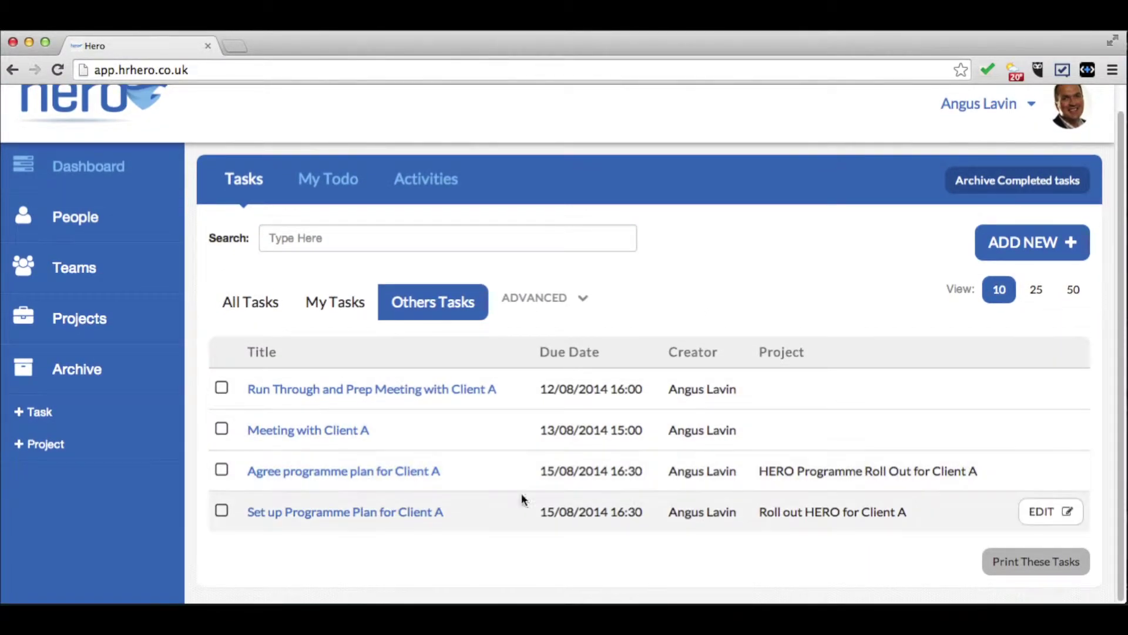
{"action": "left_click", "coordinate": [389, 481]}
{"action": "scroll", "coordinate": [454, 487], "scroll_direction": "down", "scroll_amount": 5}
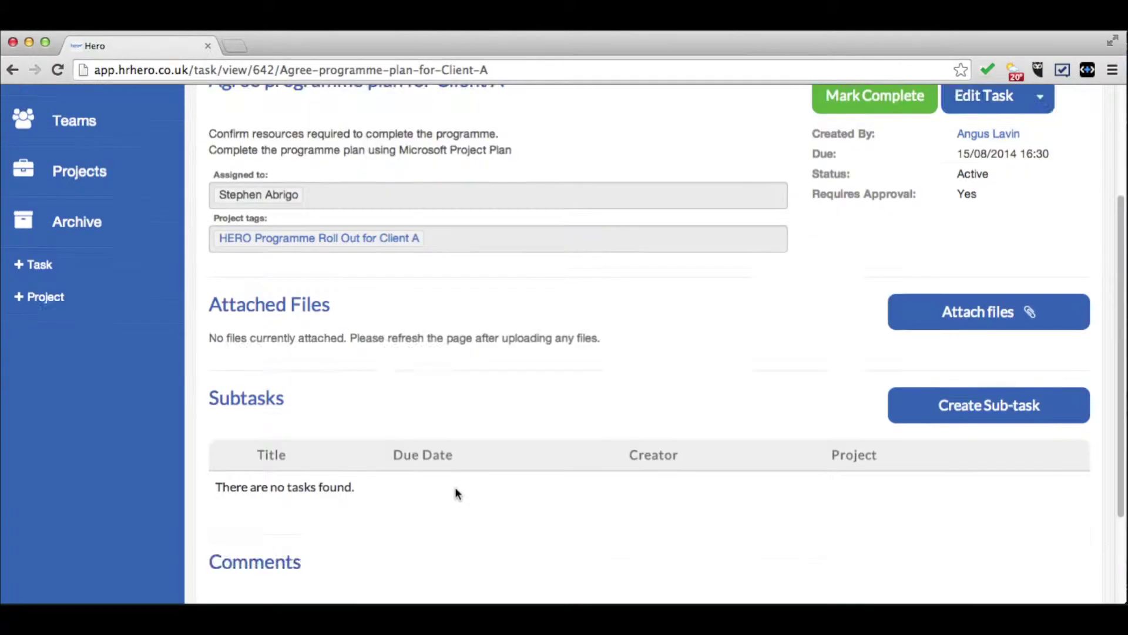
{"action": "scroll", "coordinate": [455, 487], "scroll_direction": "down", "scroll_amount": 4}
{"action": "scroll", "coordinate": [455, 486], "scroll_direction": "up", "scroll_amount": 10}
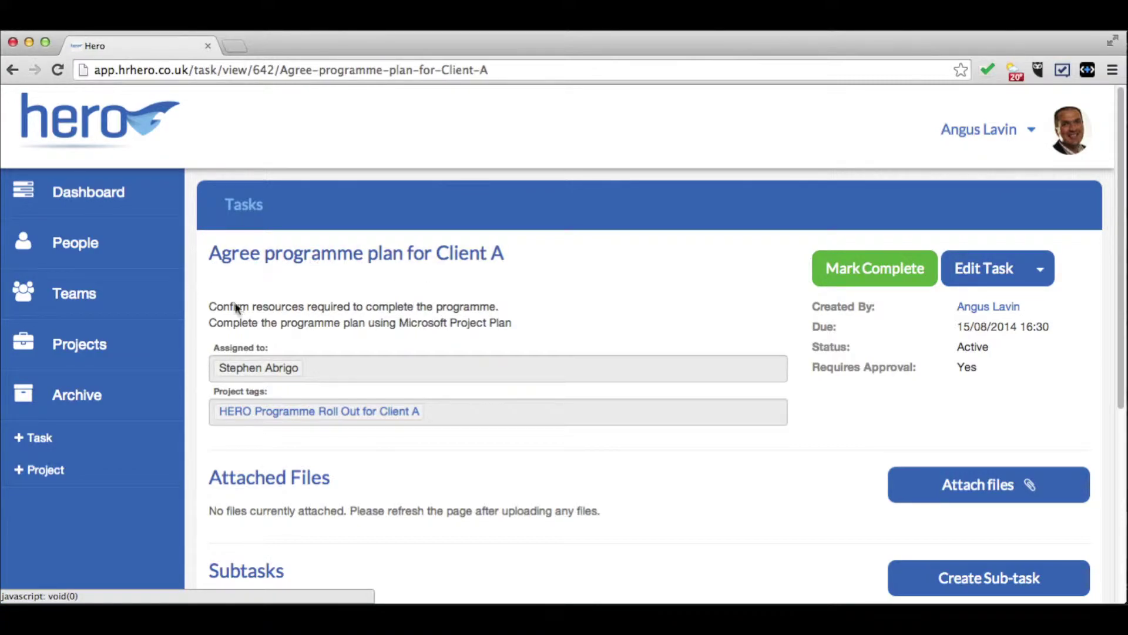
Review the dashboard's list of all tasks and both pages of the account owner's own tasks.
{"action": "left_click", "coordinate": [87, 198]}
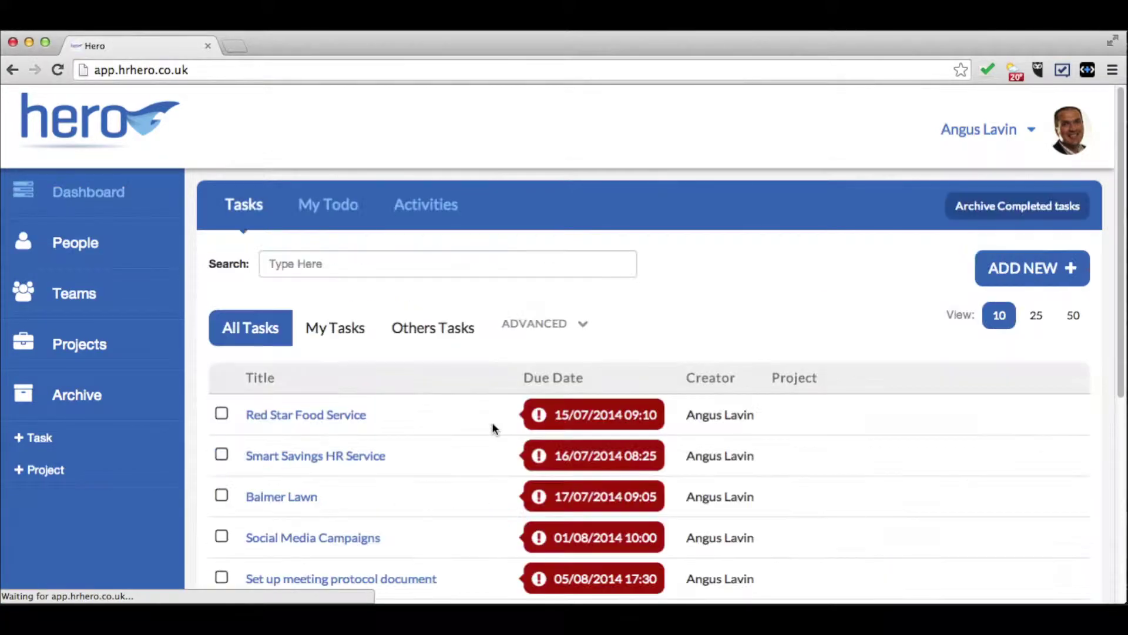
{"action": "scroll", "coordinate": [432, 470], "scroll_direction": "down", "scroll_amount": 5}
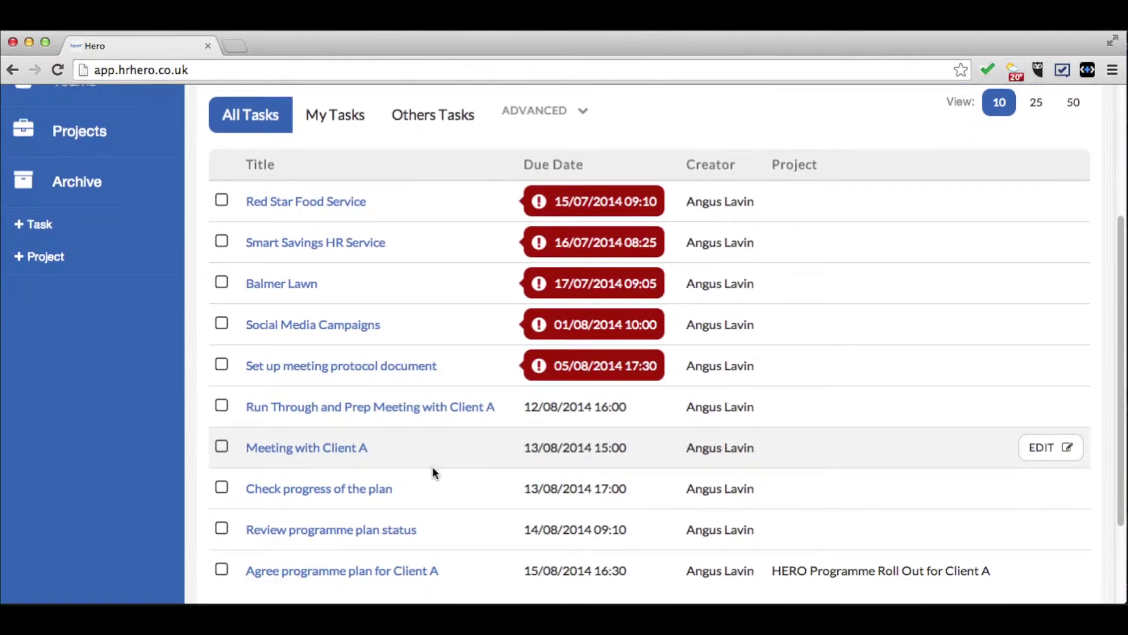
{"action": "scroll", "coordinate": [353, 264], "scroll_direction": "up", "scroll_amount": 3}
{"action": "left_click", "coordinate": [329, 215]}
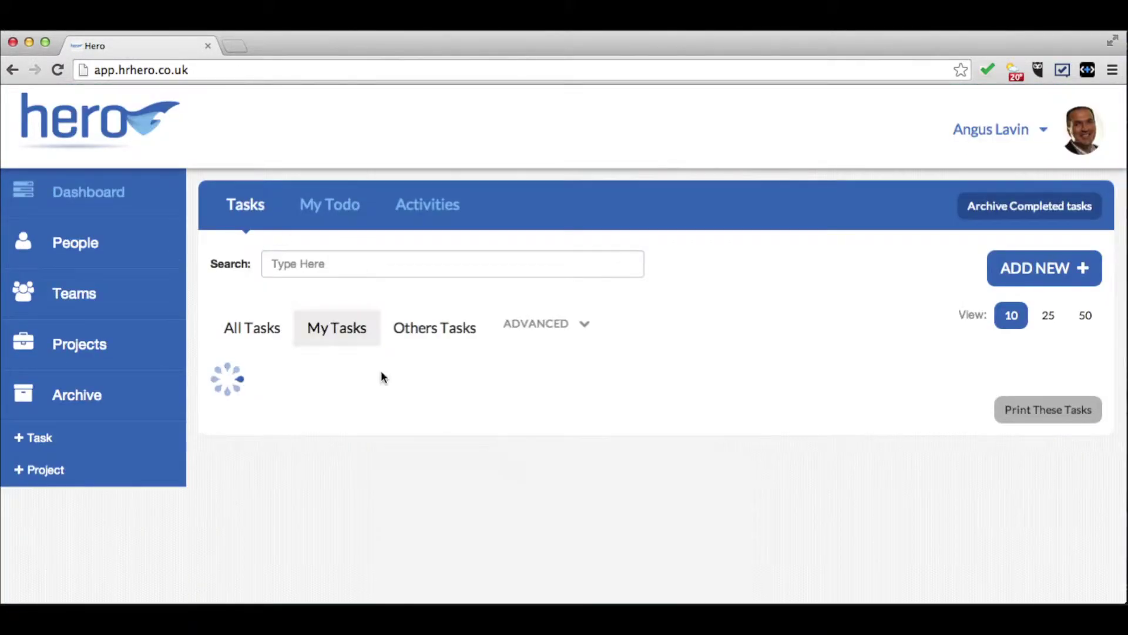
{"action": "scroll", "coordinate": [383, 423], "scroll_direction": "down", "scroll_amount": 5}
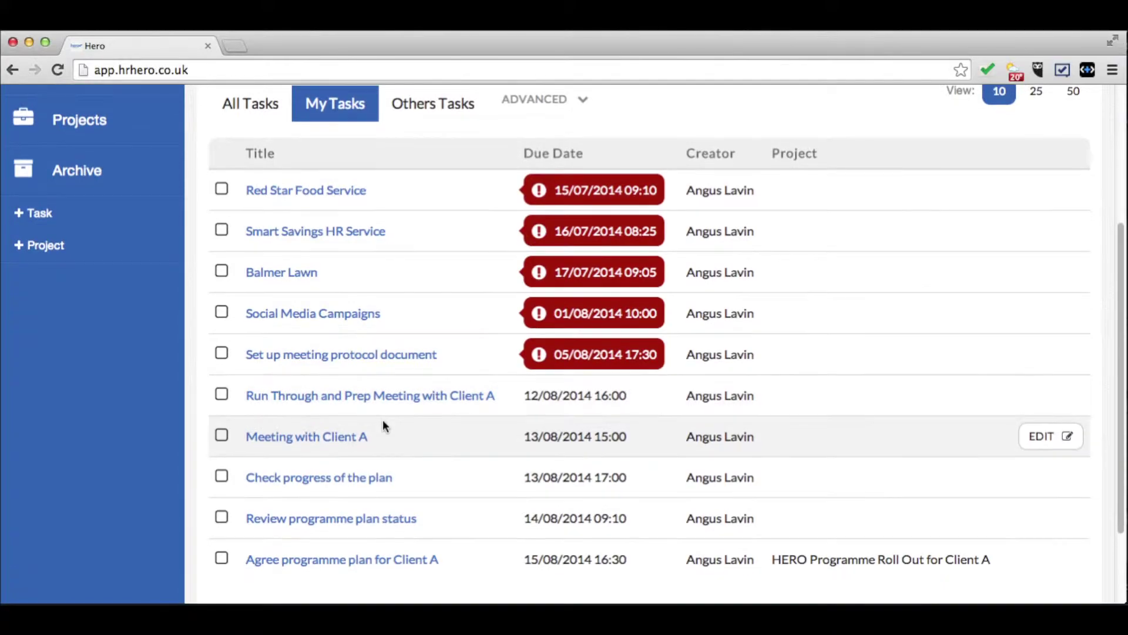
{"action": "scroll", "coordinate": [382, 423], "scroll_direction": "down", "scroll_amount": 2}
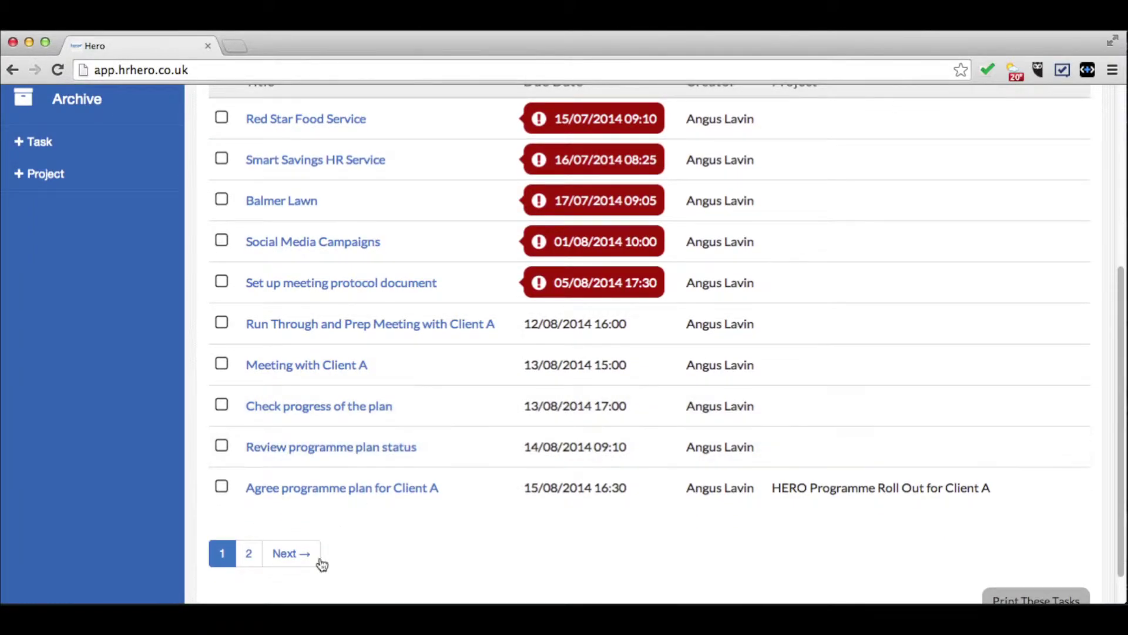
{"action": "left_click", "coordinate": [301, 555]}
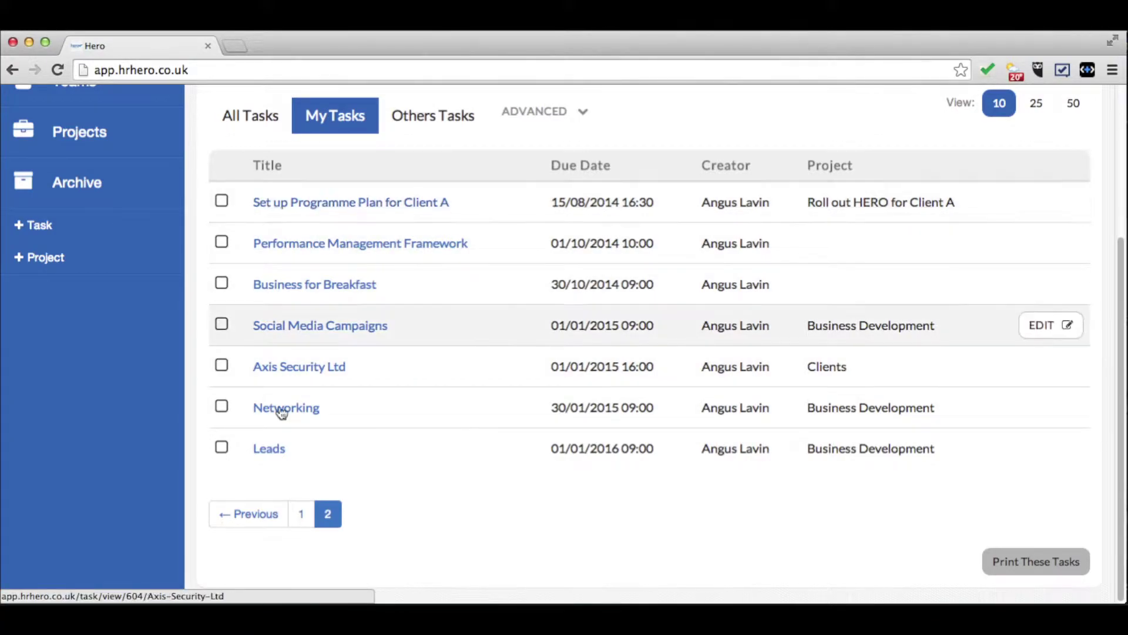
{"action": "left_click", "coordinate": [262, 525]}
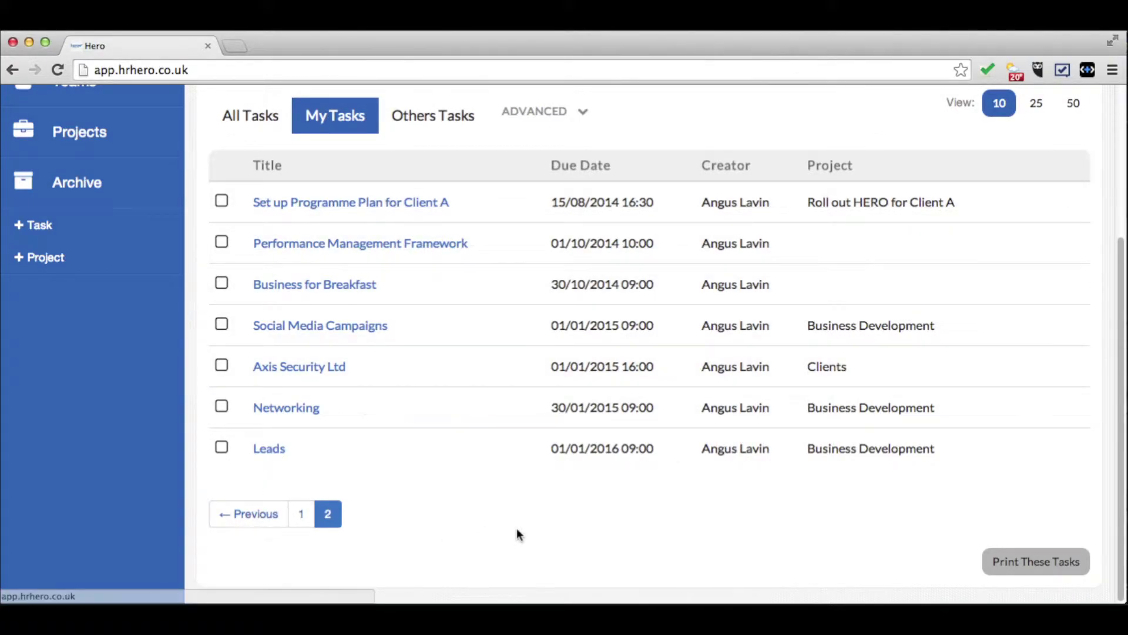
Open the "Check progress of the plan" sub-task and examine its privacy mark, parent task and other details.
{"action": "scroll", "coordinate": [516, 528], "scroll_direction": "down", "scroll_amount": 3}
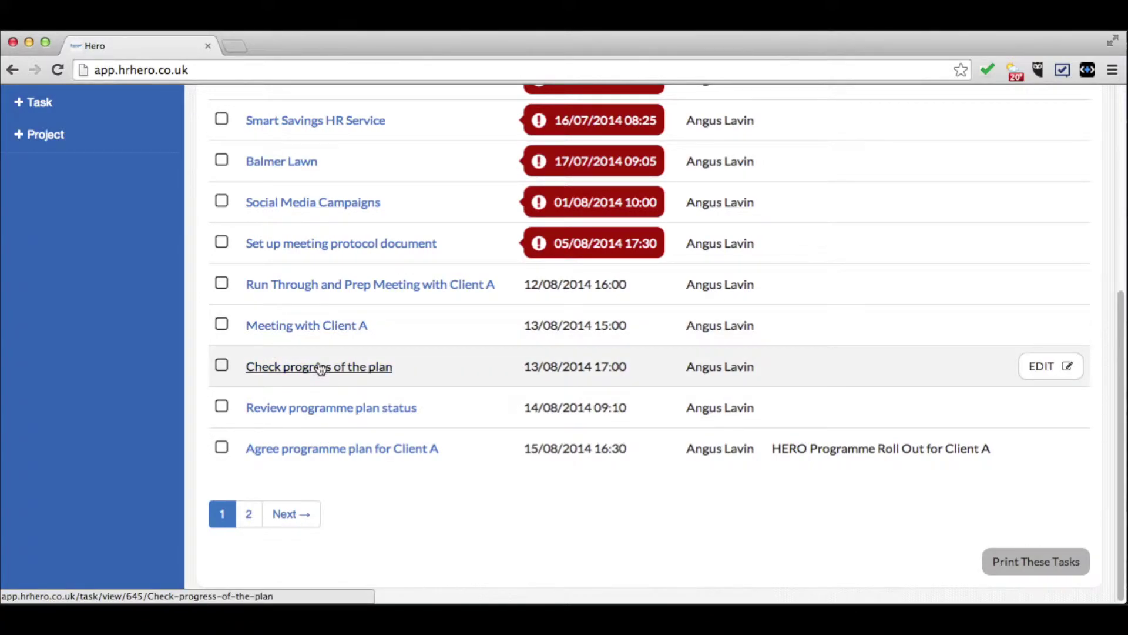
{"action": "left_click", "coordinate": [288, 368]}
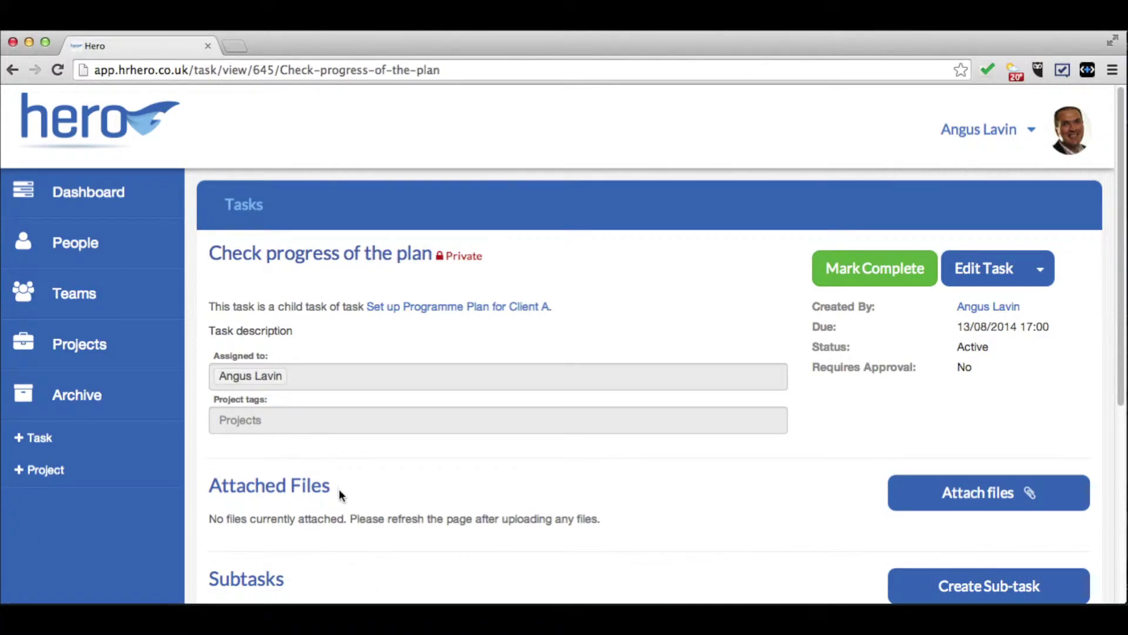
{"action": "scroll", "coordinate": [340, 493], "scroll_direction": "down", "scroll_amount": 5}
{"action": "scroll", "coordinate": [340, 489], "scroll_direction": "up", "scroll_amount": 5}
Locate "Check progress of the plan" in the dashboard's full task list and check the account owner's own task list.
{"action": "left_click", "coordinate": [69, 193]}
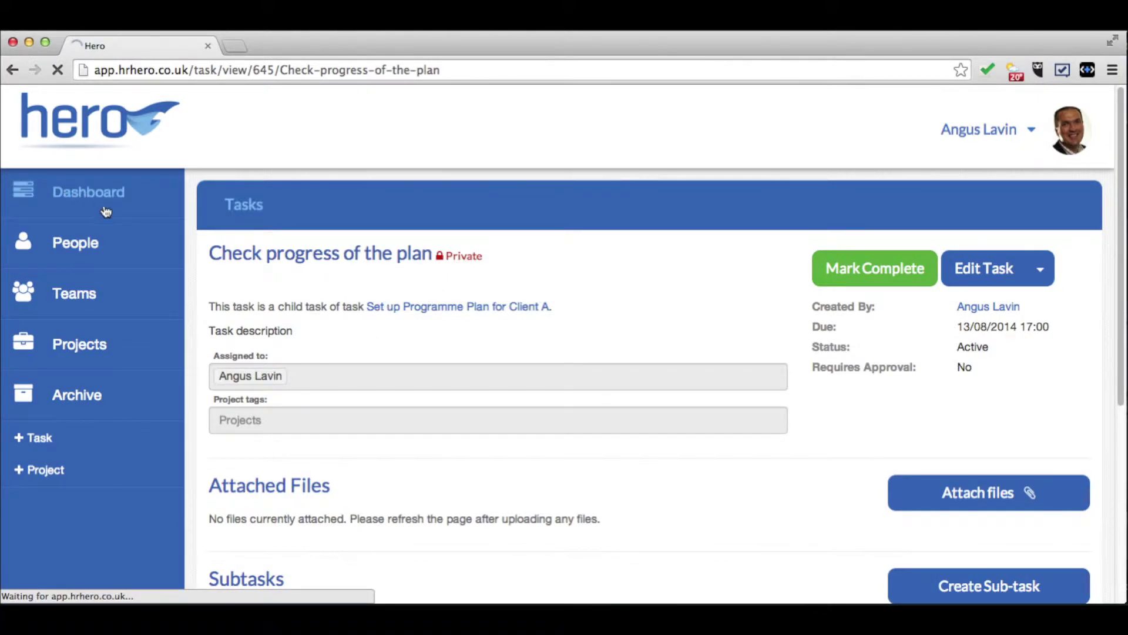
{"action": "scroll", "coordinate": [396, 366], "scroll_direction": "down", "scroll_amount": 6}
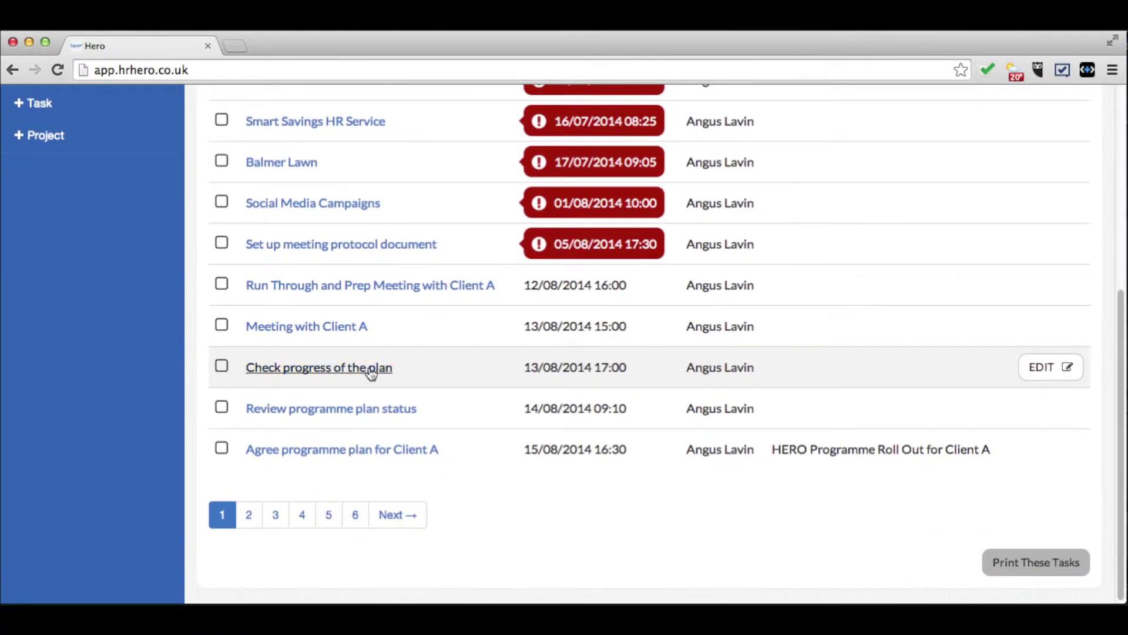
{"action": "scroll", "coordinate": [318, 290], "scroll_direction": "up", "scroll_amount": 3}
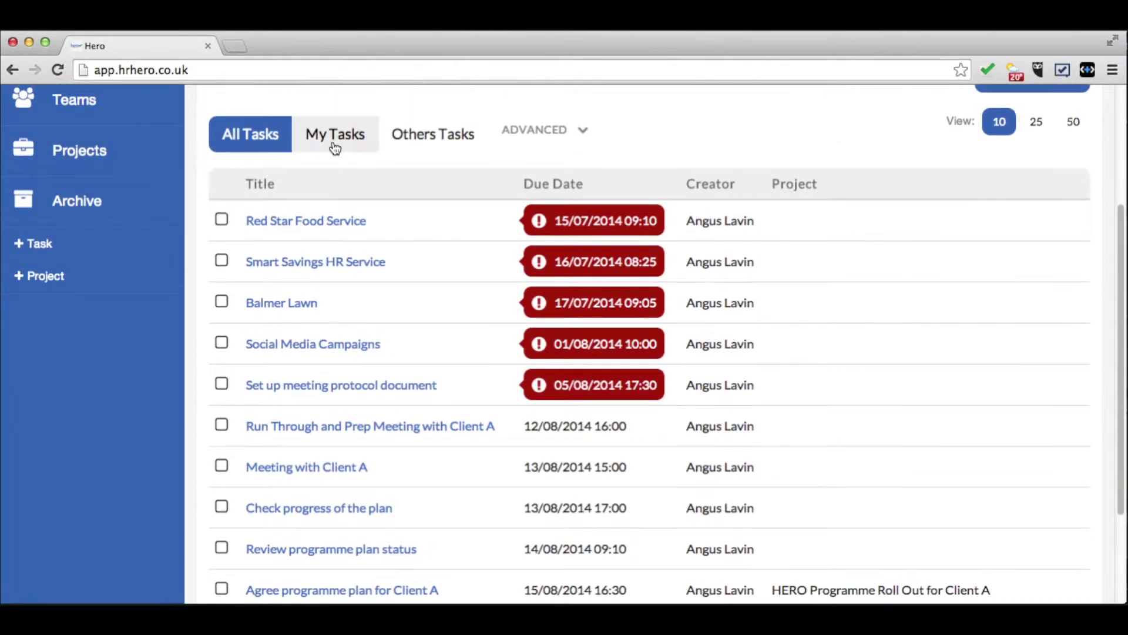
{"action": "left_click", "coordinate": [333, 145]}
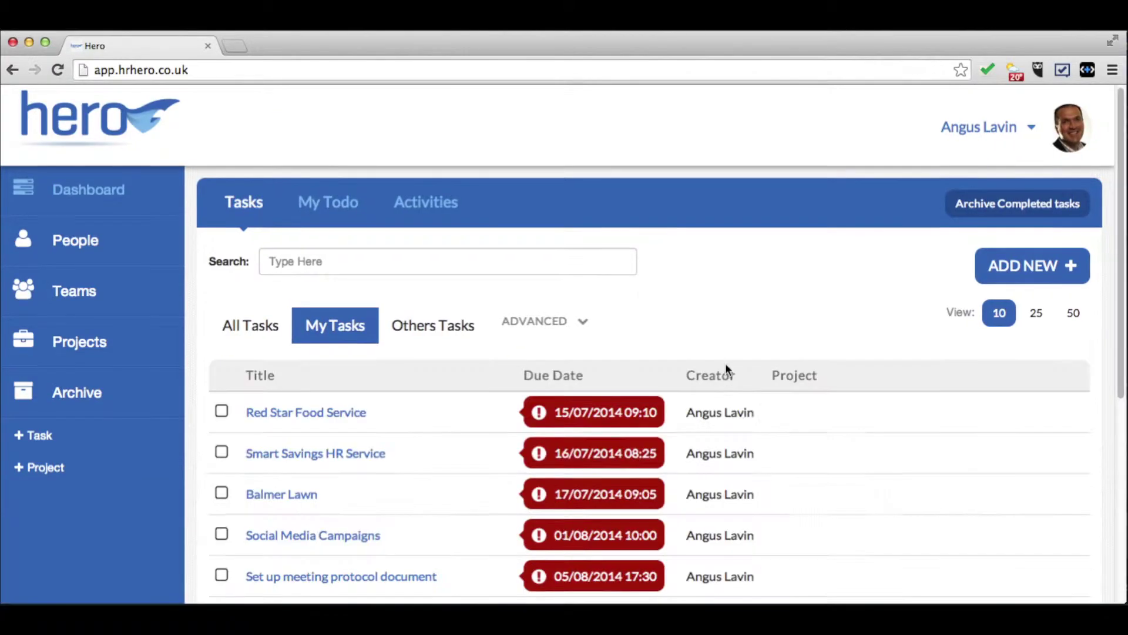
{"action": "scroll", "coordinate": [726, 368], "scroll_direction": "down", "scroll_amount": 3}
{"action": "scroll", "coordinate": [526, 395], "scroll_direction": "down", "scroll_amount": 2}
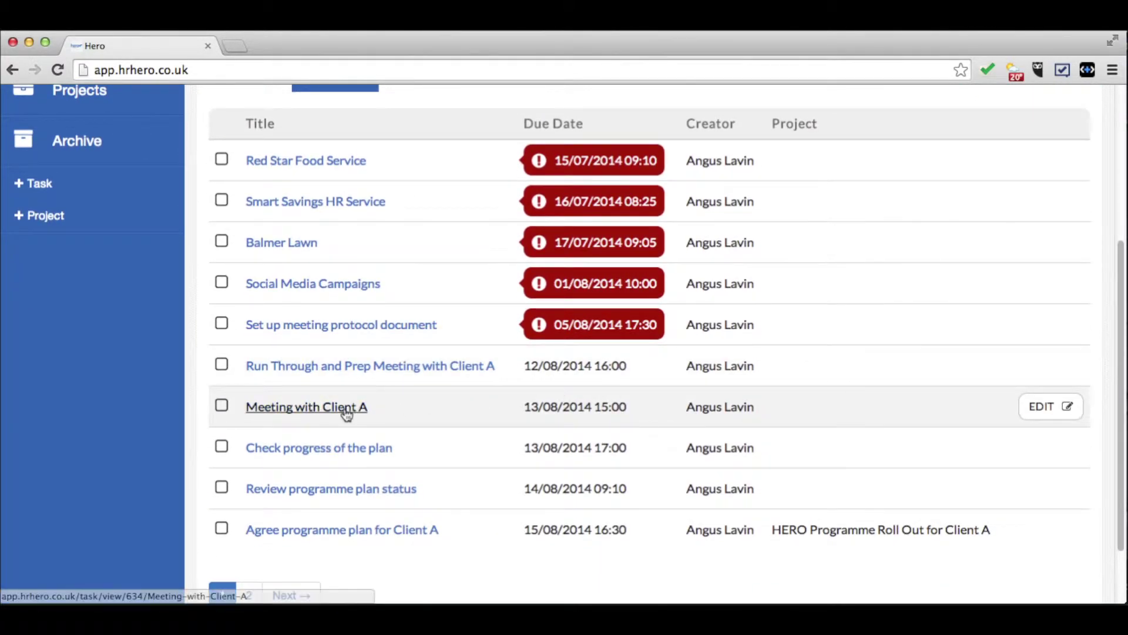
{"action": "scroll", "coordinate": [382, 411], "scroll_direction": "up", "scroll_amount": 5}
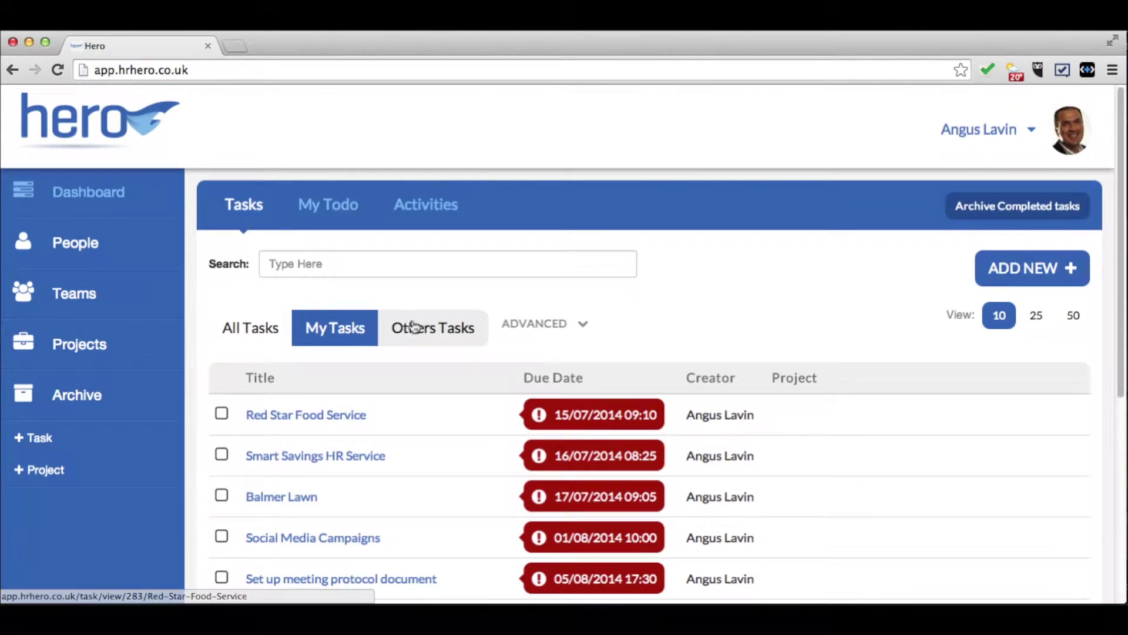
Compare the dashboard's list of others' tasks with the account owner's own task list.
{"action": "left_click", "coordinate": [459, 327]}
{"action": "scroll", "coordinate": [437, 458], "scroll_direction": "down", "scroll_amount": 1}
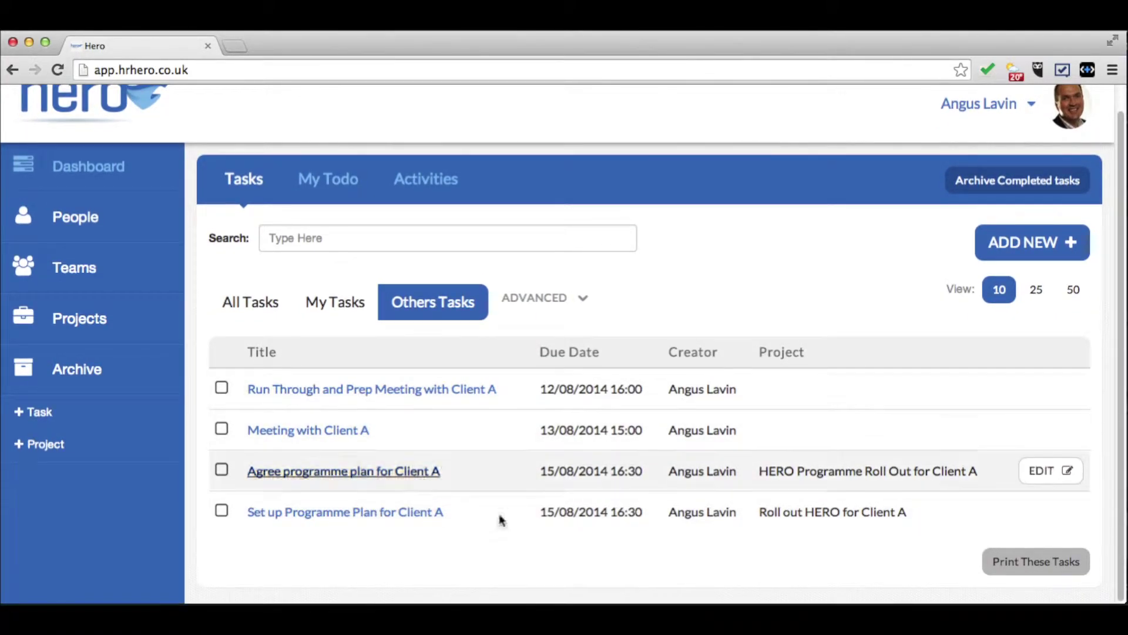
{"action": "left_click", "coordinate": [343, 303]}
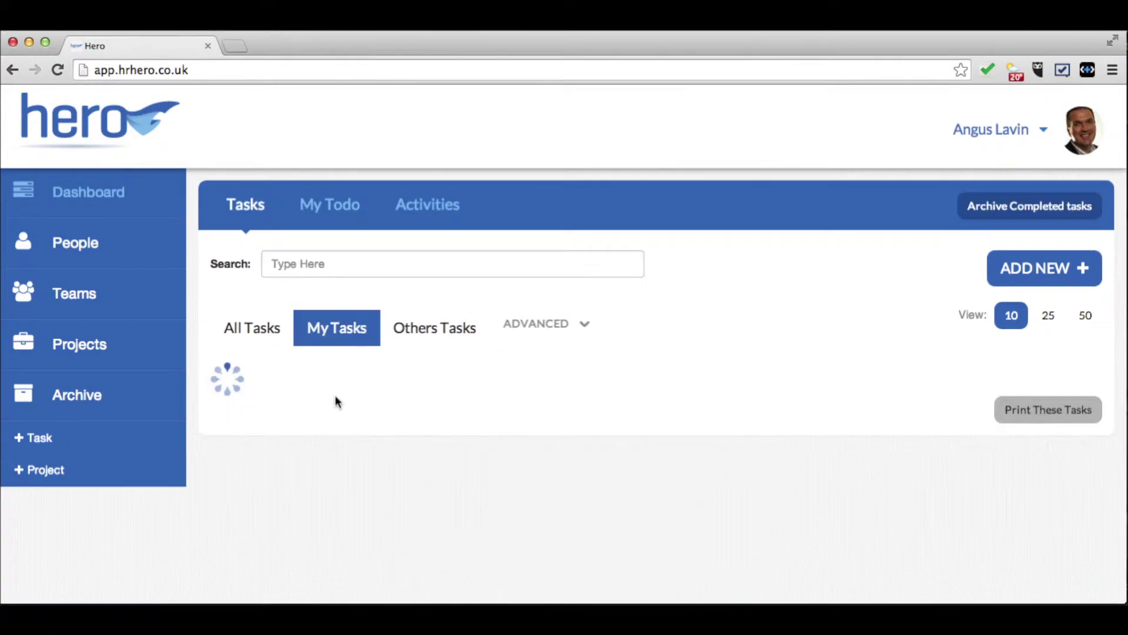
{"action": "scroll", "coordinate": [361, 442], "scroll_direction": "down", "scroll_amount": 5}
{"action": "scroll", "coordinate": [362, 441], "scroll_direction": "down", "scroll_amount": 2}
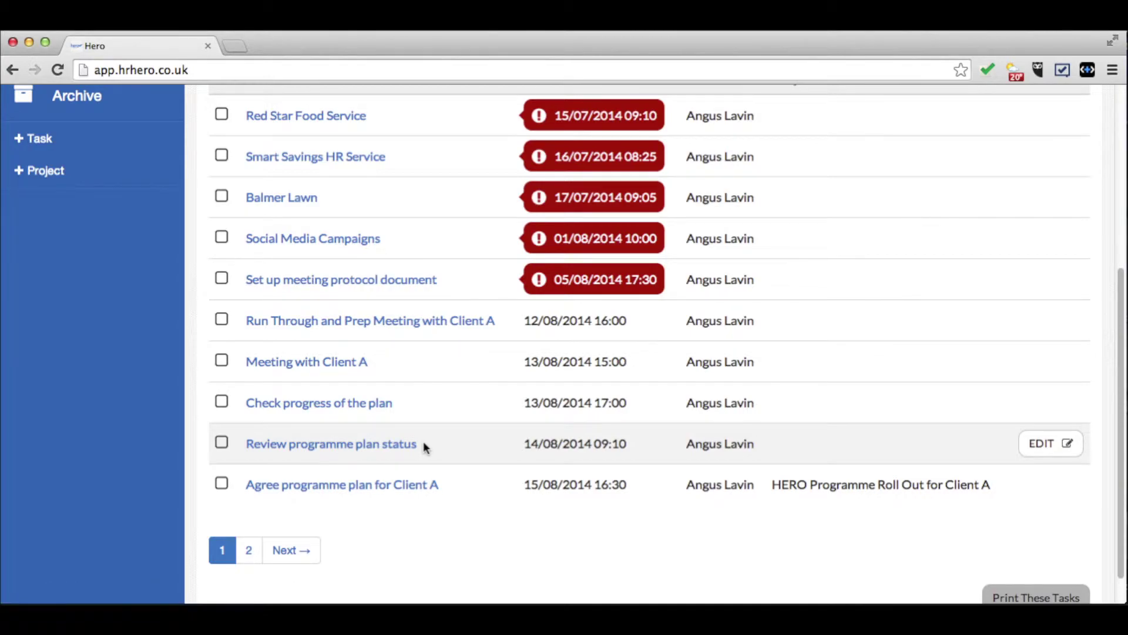
{"action": "scroll", "coordinate": [470, 438], "scroll_direction": "up", "scroll_amount": 5}
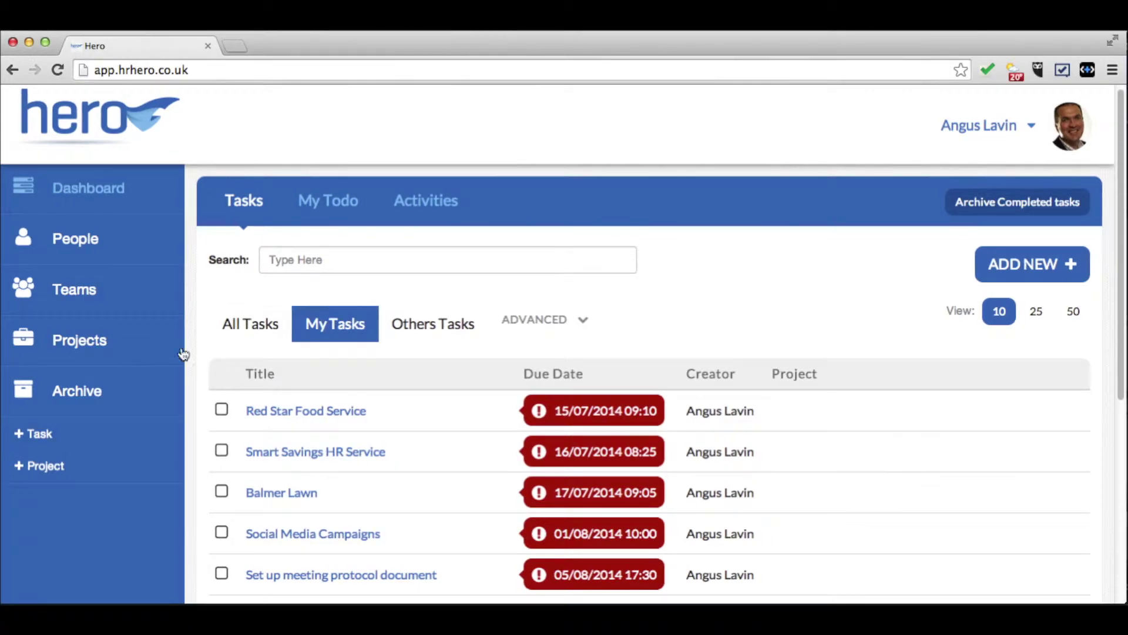
Examine the "Set up Programme Plan for Client A" task within the "Roll out HERO for Client A" project and return to the project list.
{"action": "left_click", "coordinate": [105, 347]}
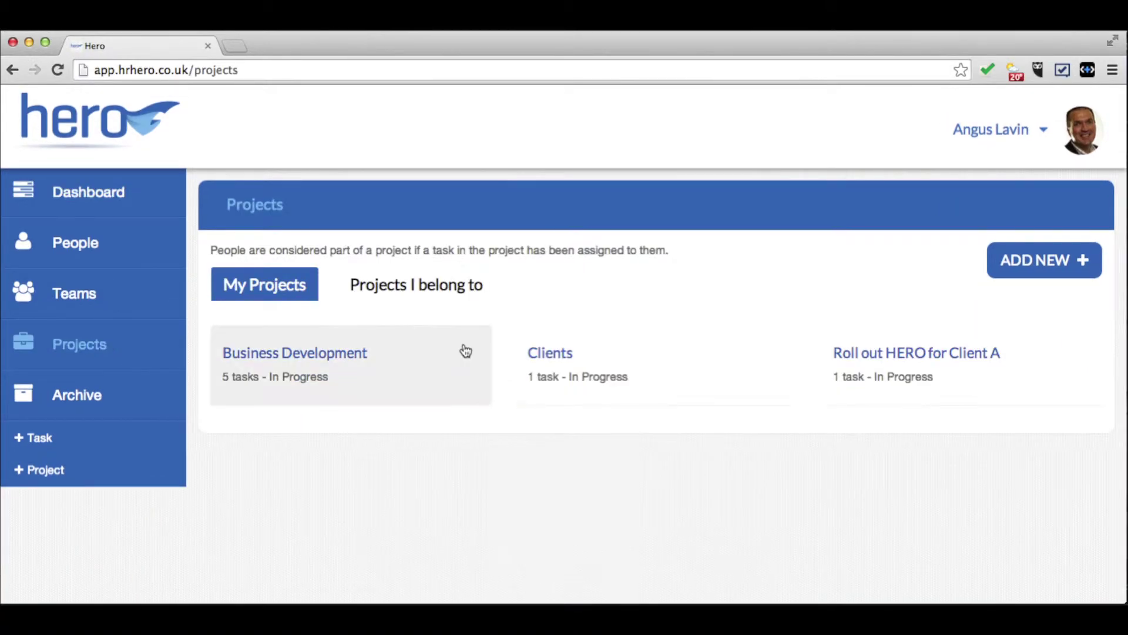
{"action": "left_click", "coordinate": [844, 368]}
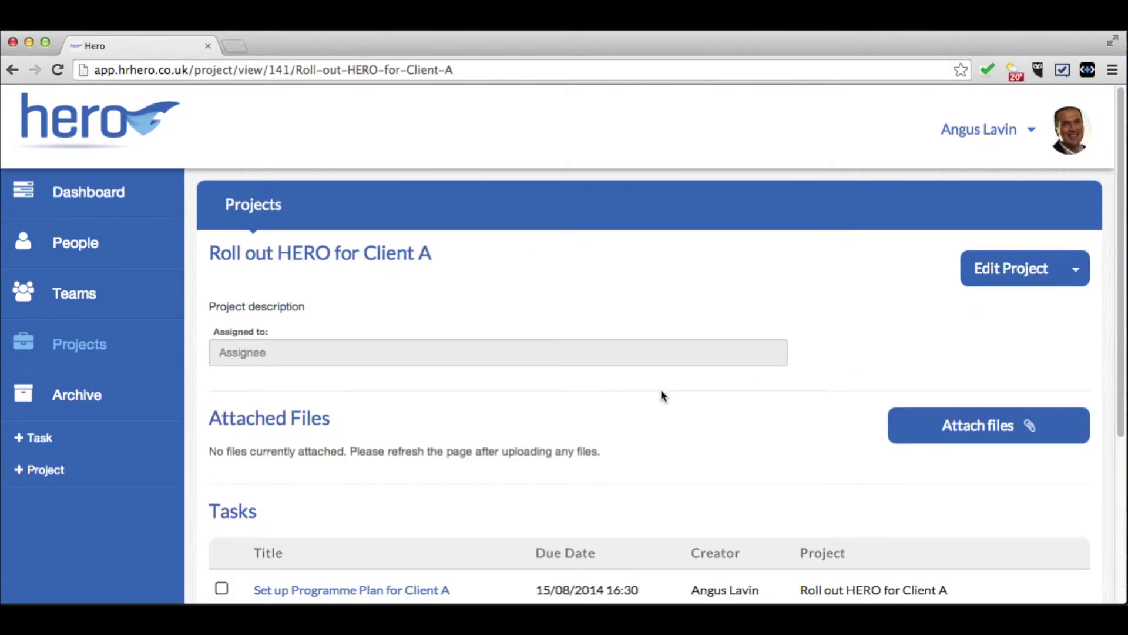
{"action": "scroll", "coordinate": [663, 395], "scroll_direction": "down", "scroll_amount": 3}
{"action": "left_click", "coordinate": [392, 474]}
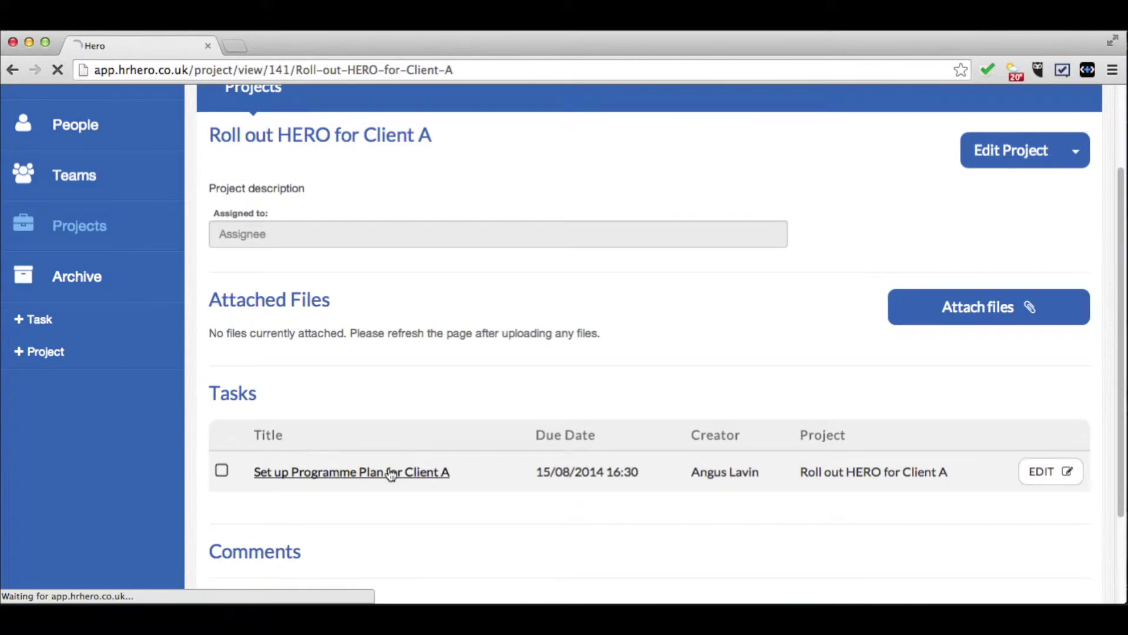
{"action": "scroll", "coordinate": [716, 412], "scroll_direction": "down", "scroll_amount": 3}
{"action": "scroll", "coordinate": [715, 407], "scroll_direction": "down", "scroll_amount": 1}
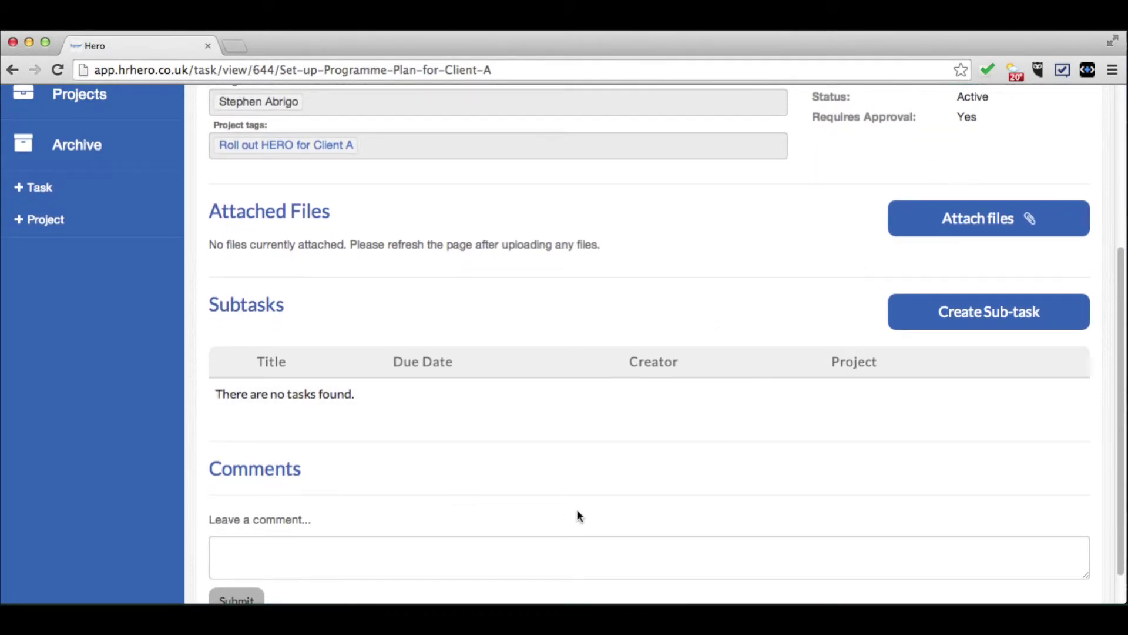
{"action": "scroll", "coordinate": [770, 335], "scroll_direction": "up", "scroll_amount": 4}
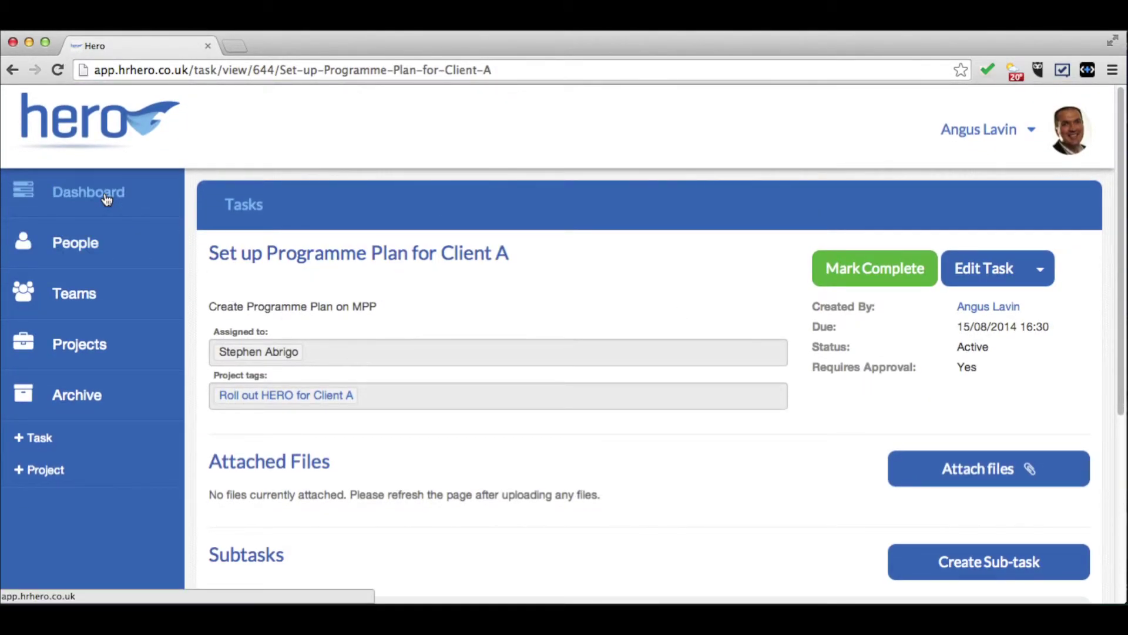
{"action": "left_click", "coordinate": [59, 341]}
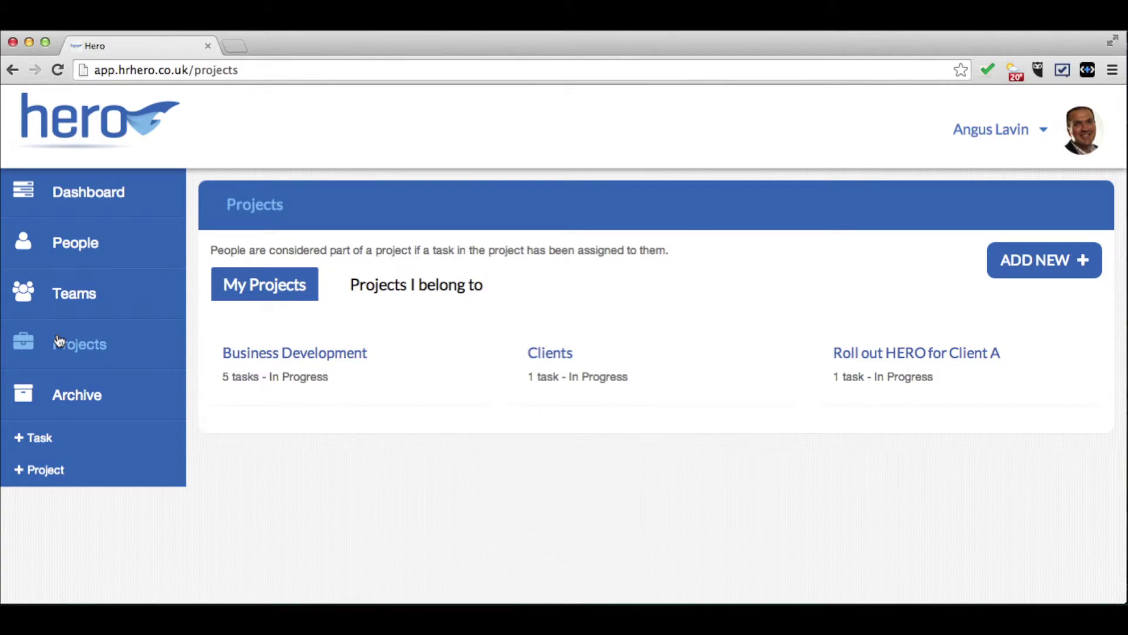